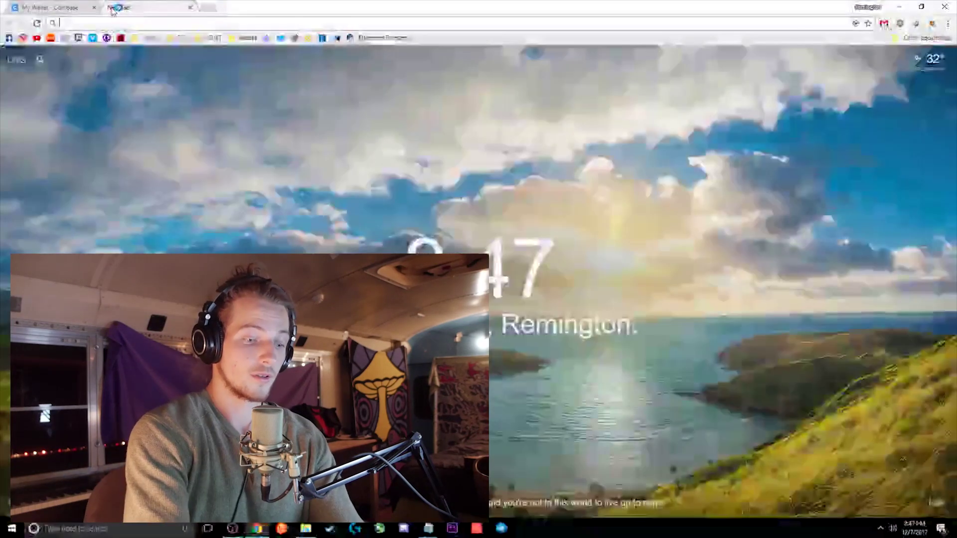
- Search the web for 'my ether wallet' and open the MyEtherWallet.com result
{"action": "type", "text": "my ether wallet"}
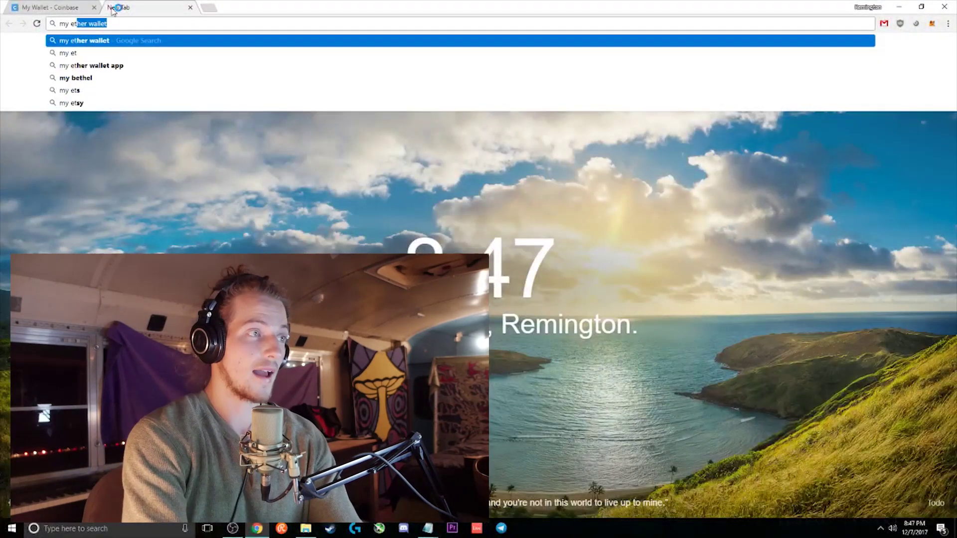
{"action": "key", "text": "Return"}
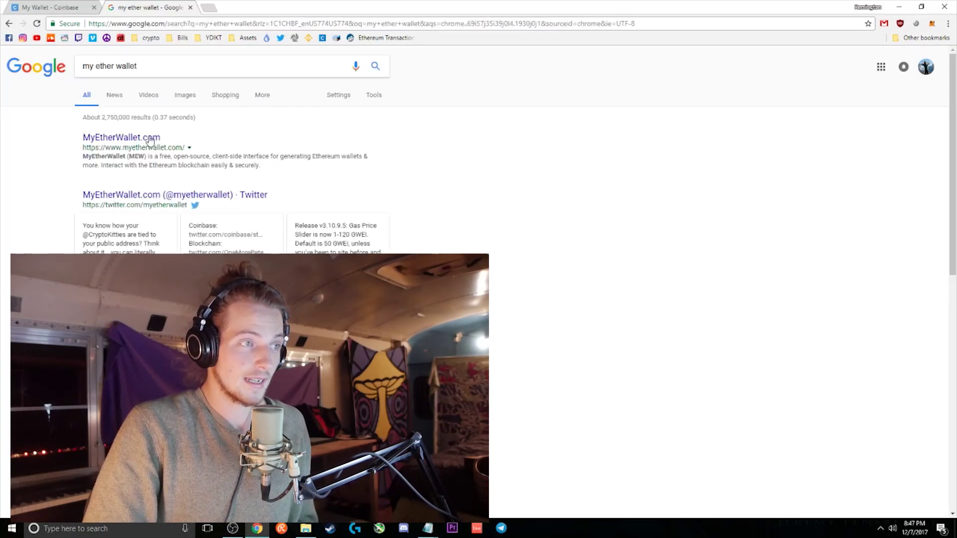
{"action": "left_click", "coordinate": [150, 139]}
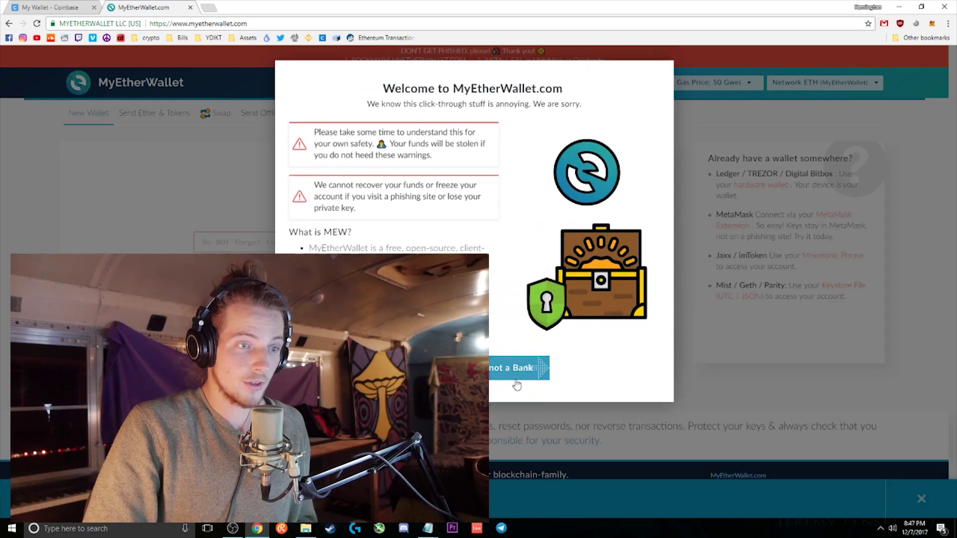
- Click through every welcome and safety-warning page to reach the final help-links screen
{"action": "left_click", "coordinate": [530, 368]}
{"action": "left_click", "coordinate": [584, 364]}
{"action": "left_click", "coordinate": [599, 342]}
{"action": "left_click", "coordinate": [600, 342]}
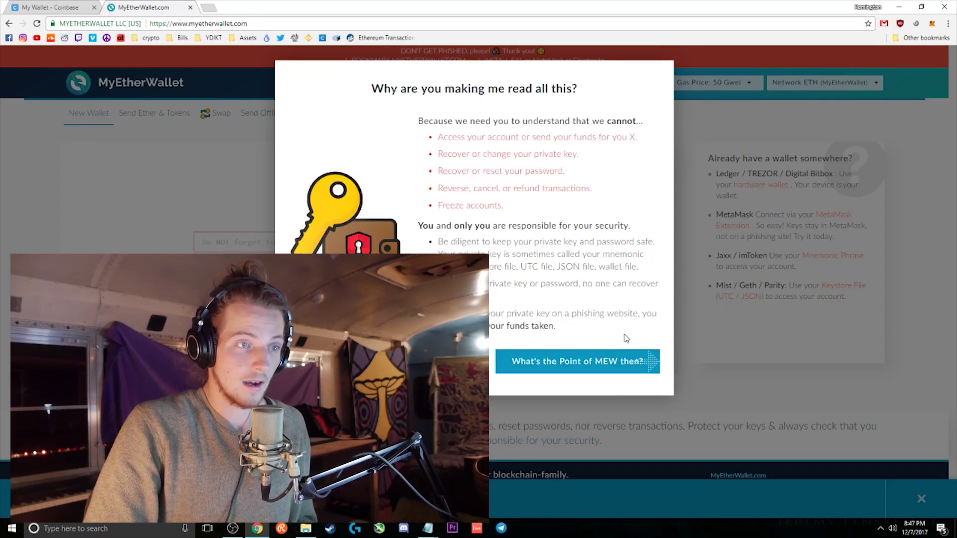
{"action": "left_click", "coordinate": [617, 363]}
{"action": "left_click", "coordinate": [571, 338]}
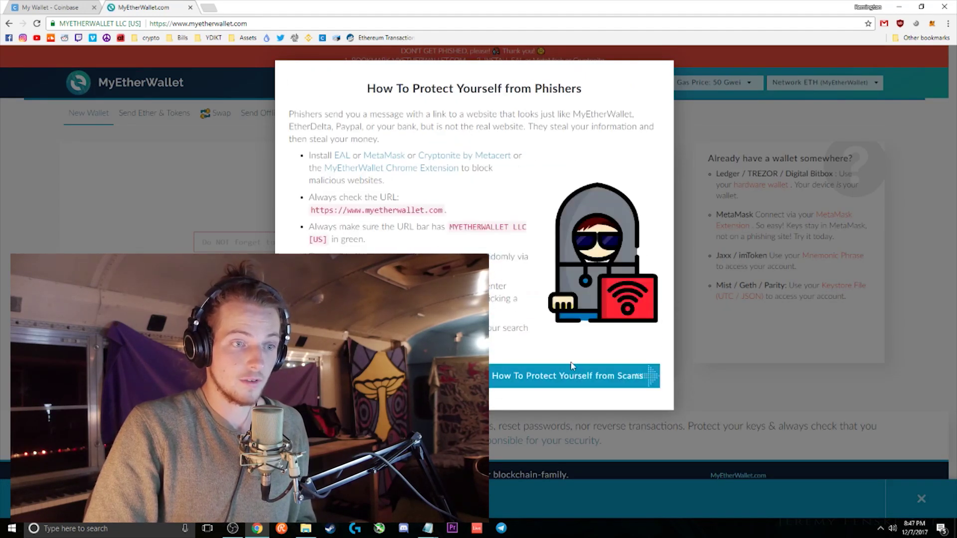
{"action": "left_click", "coordinate": [578, 376]}
{"action": "left_click", "coordinate": [581, 308]}
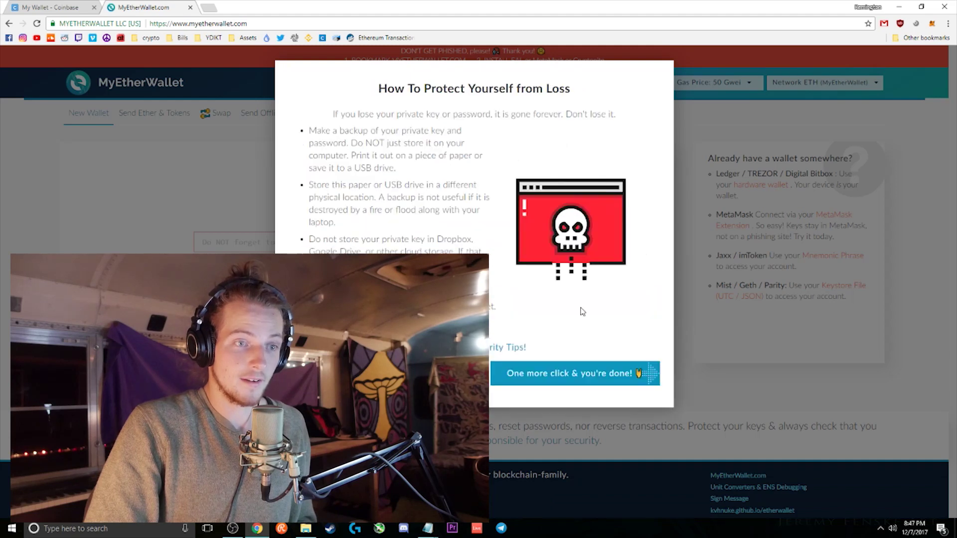
{"action": "left_click", "coordinate": [578, 379]}
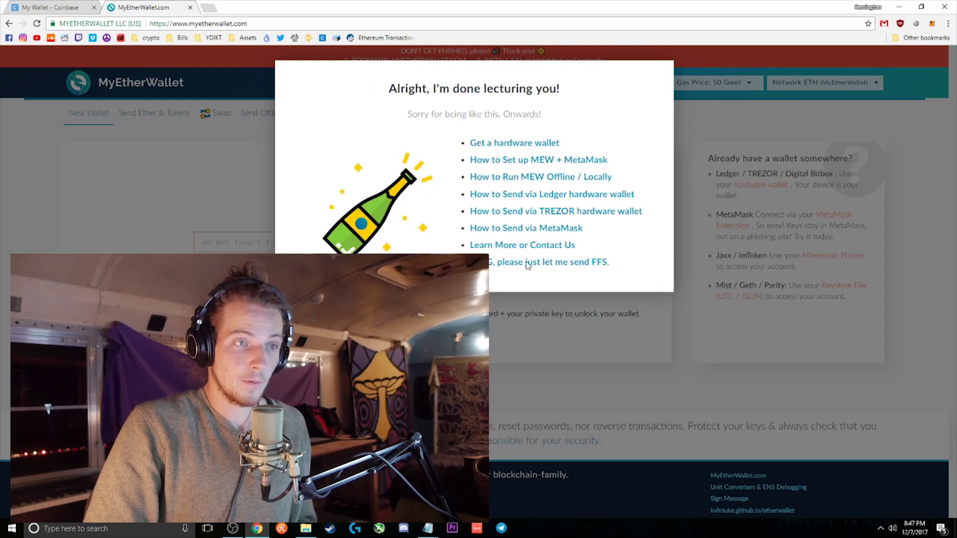
- Open the 'How to Set up MEW + MetaMask' guide and scroll down through it
{"action": "left_click", "coordinate": [488, 162]}
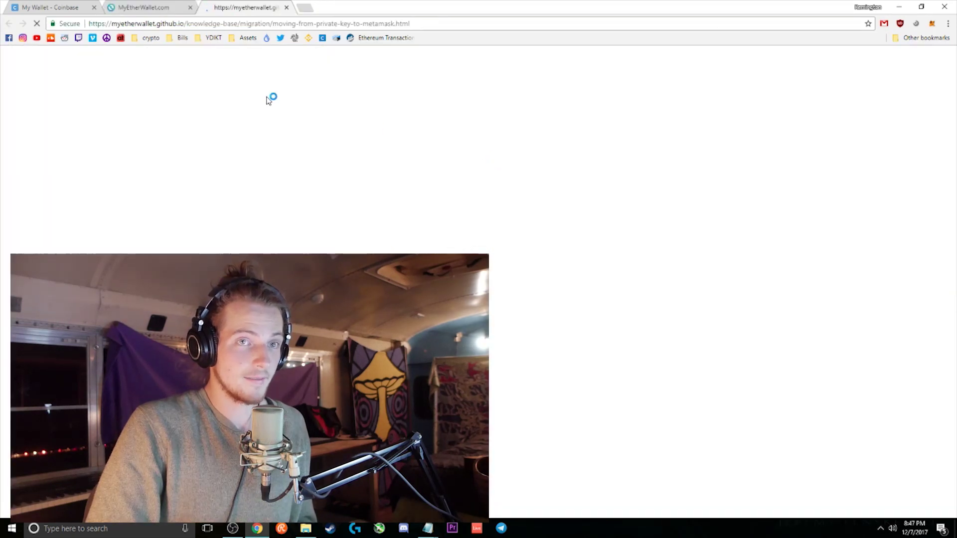
{"action": "scroll", "coordinate": [349, 149], "scroll_direction": "down", "scroll_amount": 8}
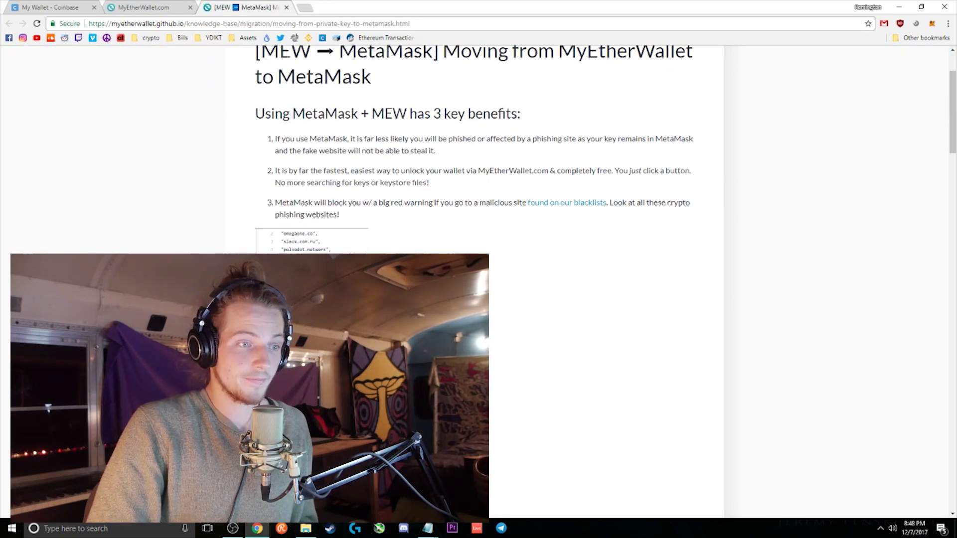
{"action": "scroll", "coordinate": [229, 195], "scroll_direction": "down", "scroll_amount": 10}
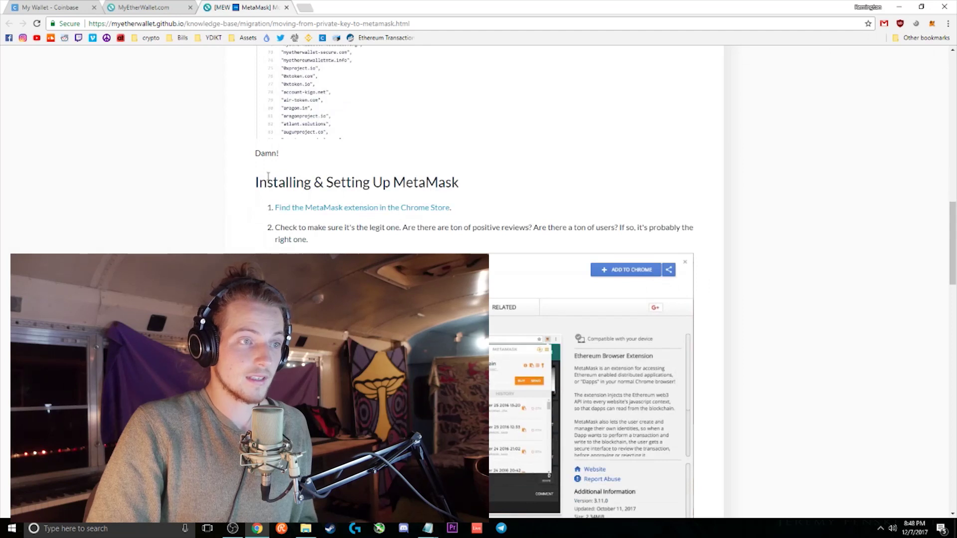
{"action": "left_click_drag", "start_coordinate": [255, 182], "coordinate": [522, 210]}
{"action": "left_click", "coordinate": [651, 199]}
{"action": "scroll", "coordinate": [280, 139], "scroll_direction": "down", "scroll_amount": 2}
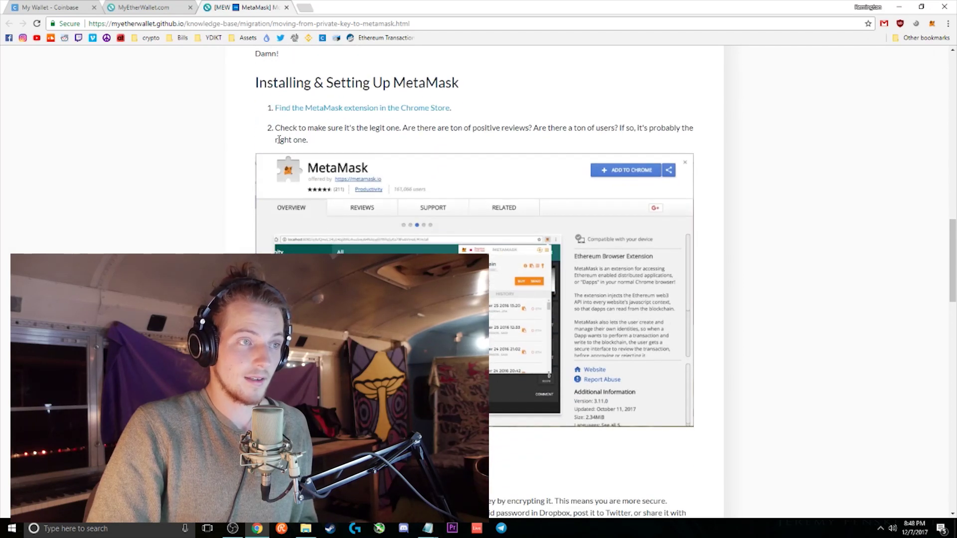
- Visit the MetaMask Chrome Web Store page, then return to the guide's Transferring your Funds section
{"action": "left_click", "coordinate": [350, 114]}
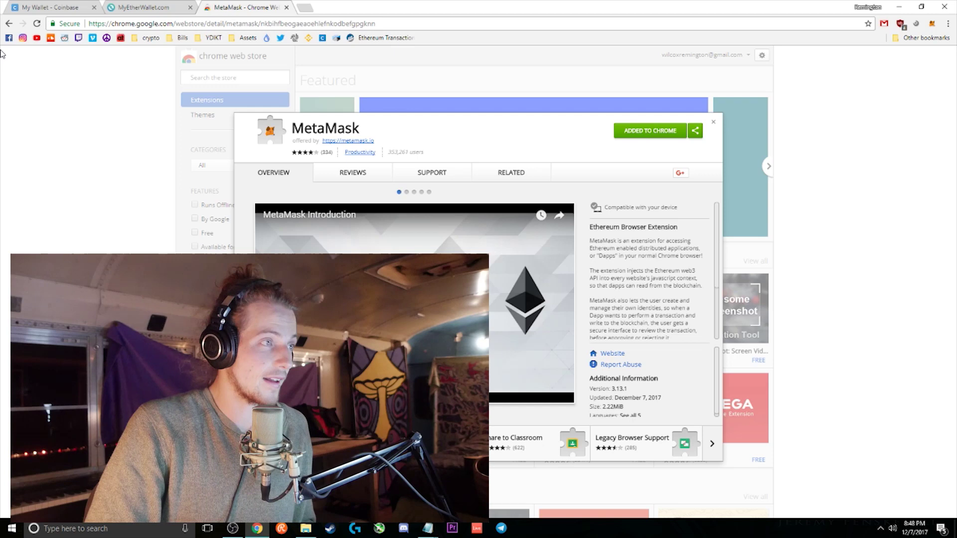
{"action": "left_click", "coordinate": [9, 23]}
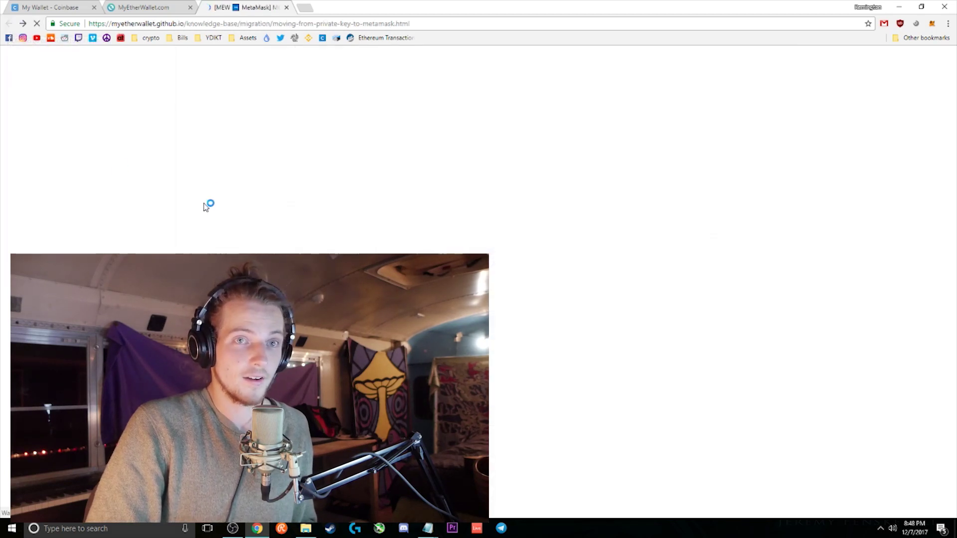
{"action": "scroll", "coordinate": [231, 206], "scroll_direction": "down", "scroll_amount": 3}
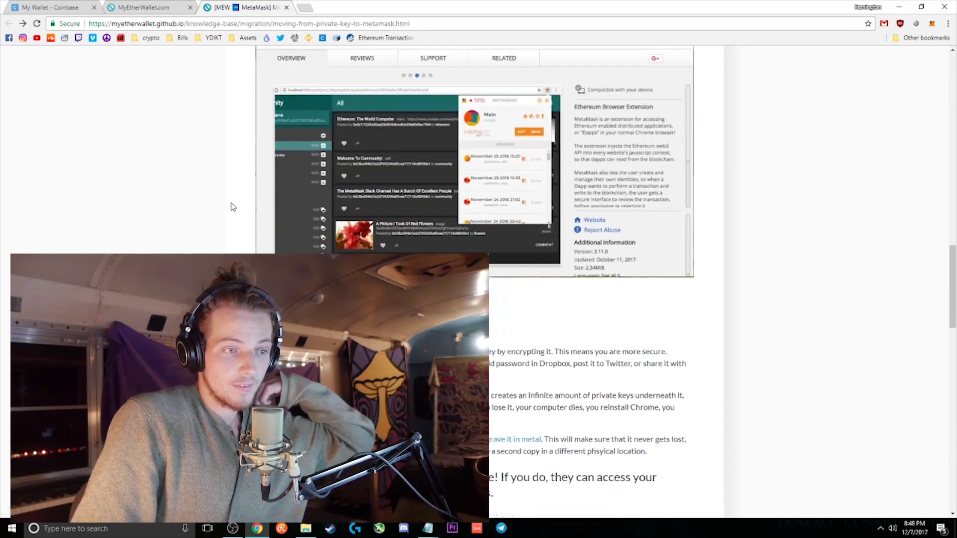
{"action": "scroll", "coordinate": [231, 207], "scroll_direction": "down", "scroll_amount": 7}
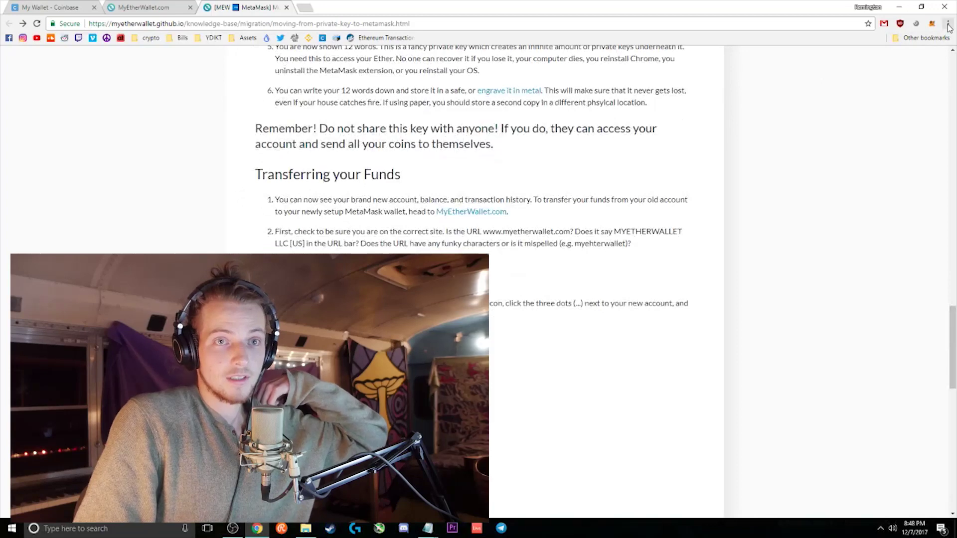
{"action": "left_click", "coordinate": [947, 24]}
- Open MetaMask from the toolbar and accept its privacy notice
{"action": "left_click", "coordinate": [933, 24]}
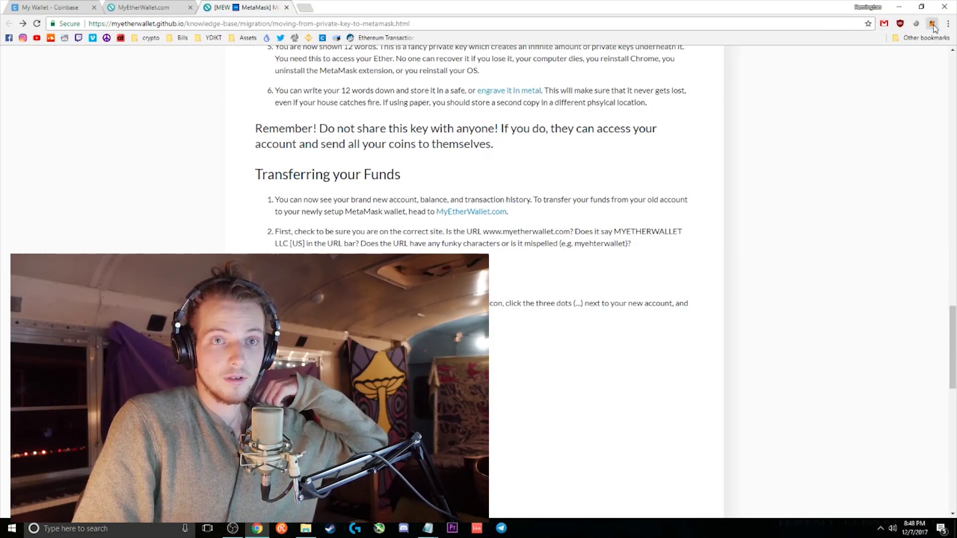
{"action": "left_click", "coordinate": [933, 25]}
{"action": "left_click", "coordinate": [933, 24]}
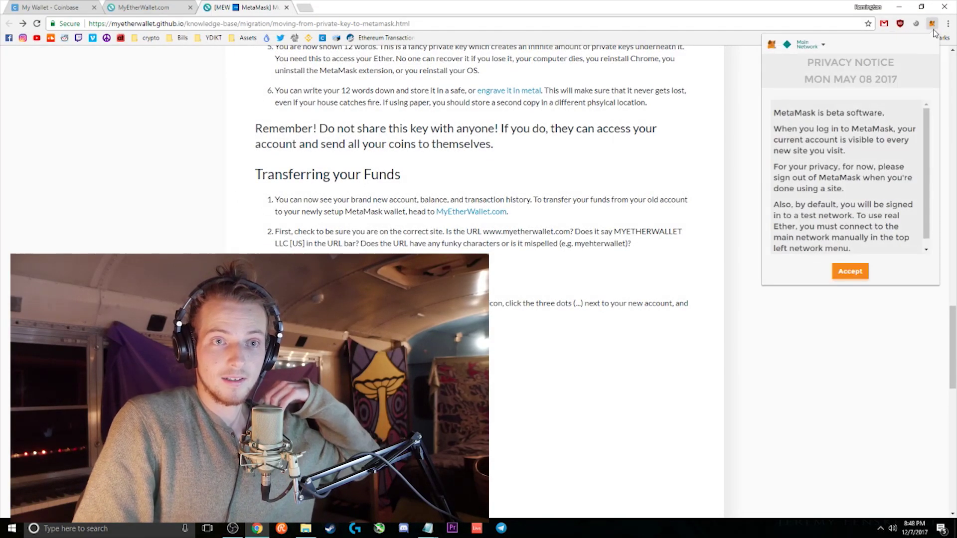
{"action": "scroll", "coordinate": [880, 208], "scroll_direction": "down", "scroll_amount": 1}
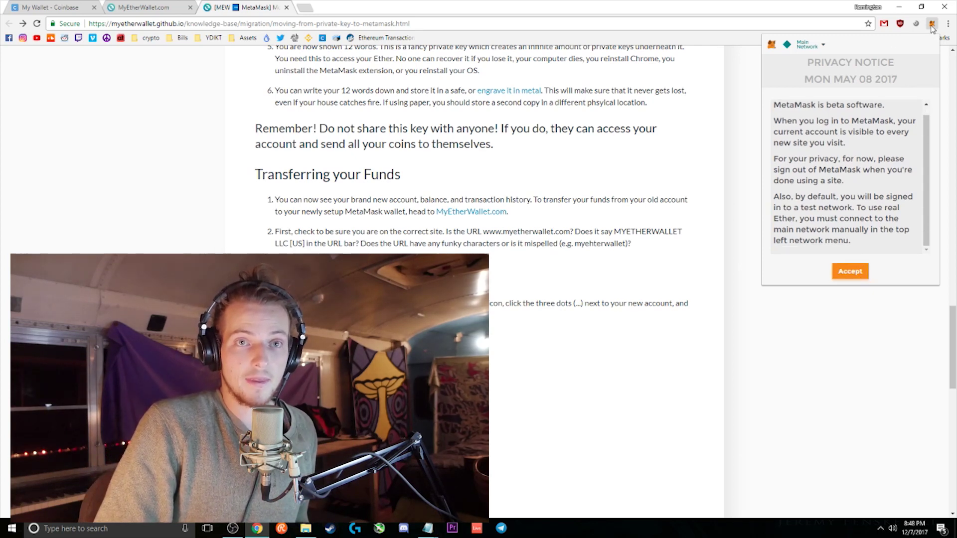
{"action": "left_click", "coordinate": [948, 24]}
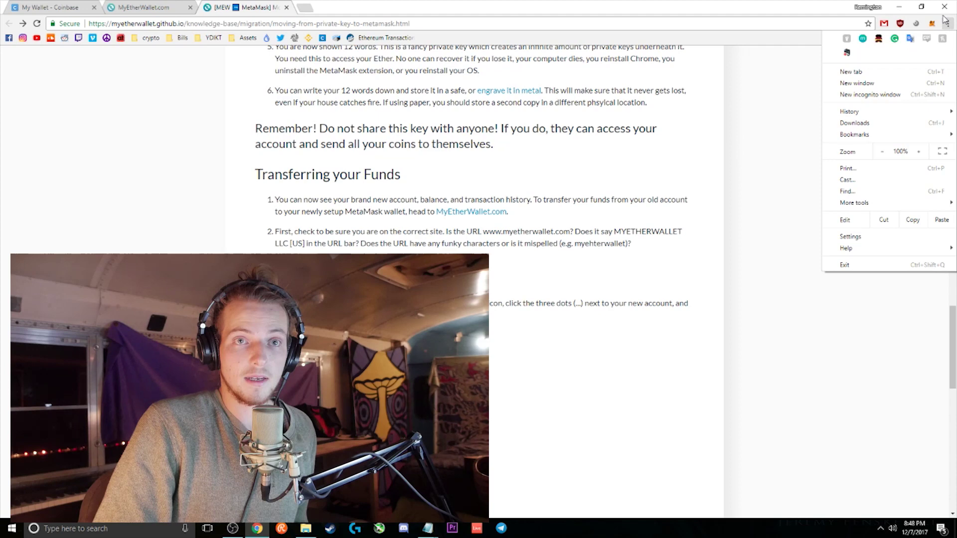
{"action": "left_click", "coordinate": [933, 24]}
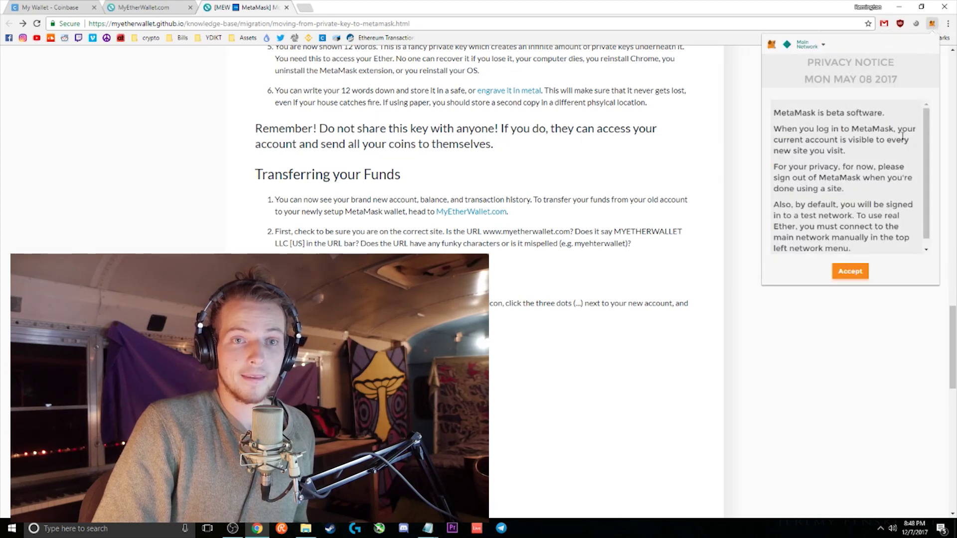
{"action": "scroll", "coordinate": [903, 136], "scroll_direction": "down", "scroll_amount": 1}
{"action": "left_click", "coordinate": [851, 273]}
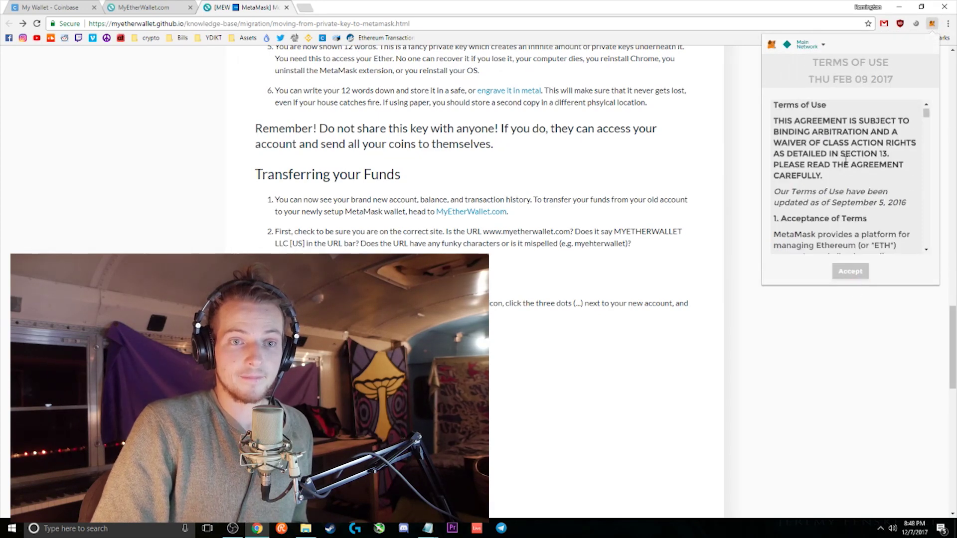
- Accept the terms of use after scrolling to the end, then enter and confirm a new vault password
{"action": "scroll", "coordinate": [846, 158], "scroll_direction": "down", "scroll_amount": 5}
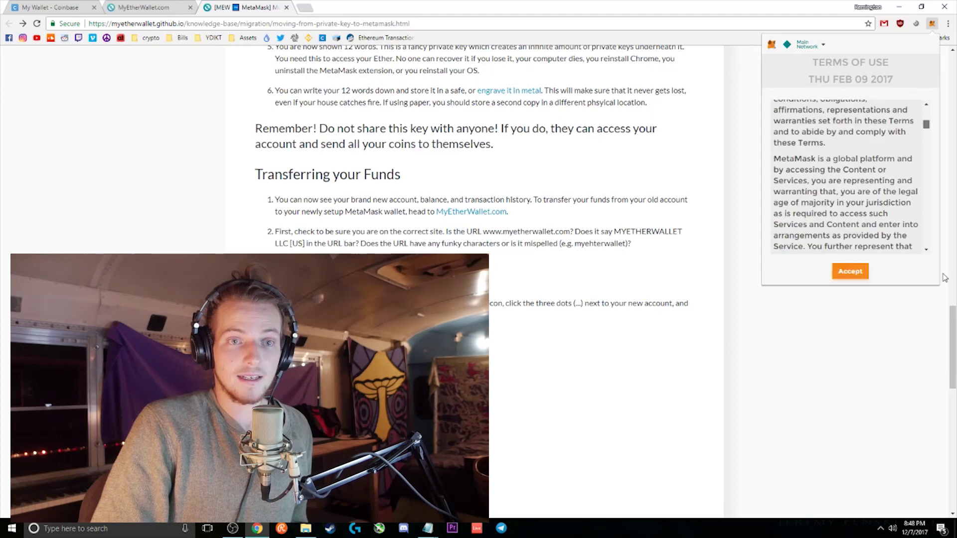
{"action": "left_click_drag", "start_coordinate": [927, 125], "coordinate": [931, 251]}
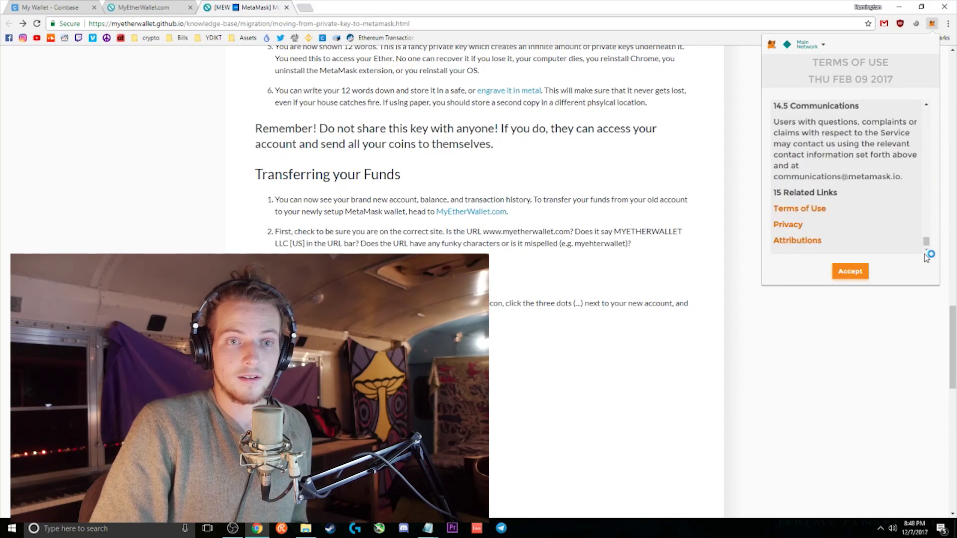
{"action": "left_click", "coordinate": [851, 272]}
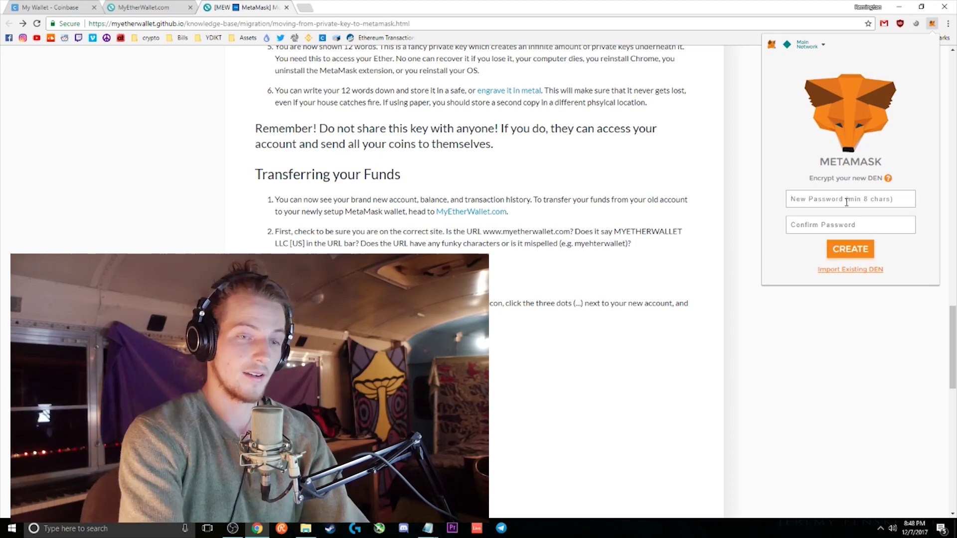
{"action": "type", "text": "••••••••"}
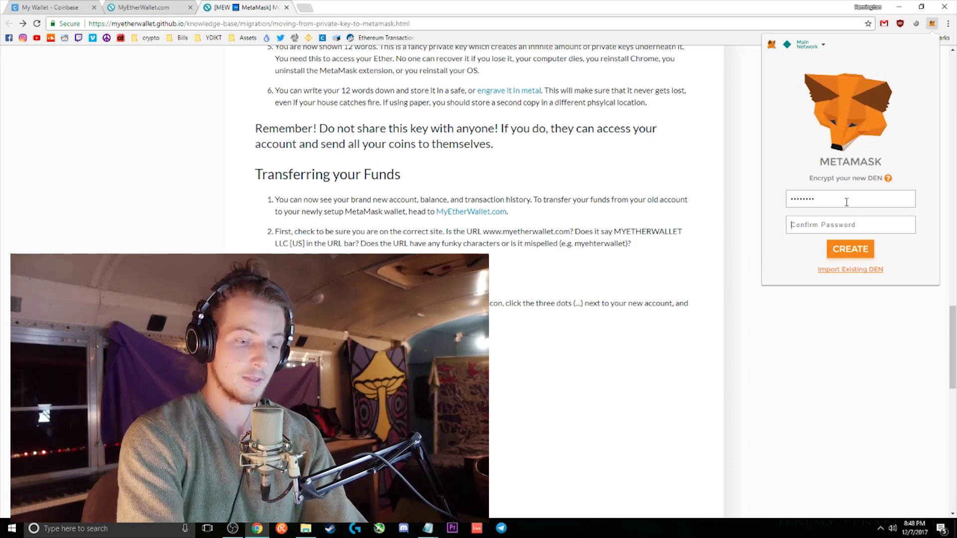
{"action": "type", "text": "••••••••"}
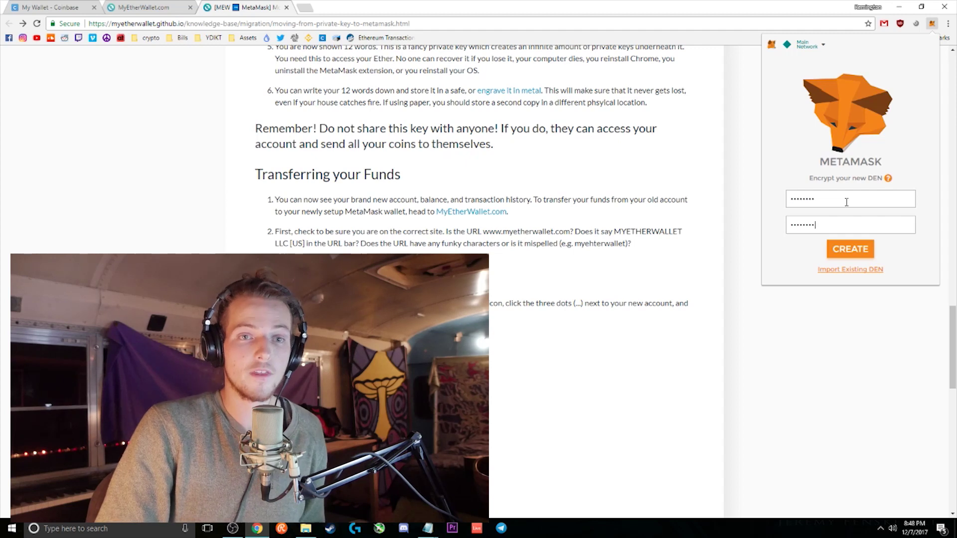
- Create the vault and select the full twelve-word seed phrase
{"action": "left_click", "coordinate": [866, 249]}
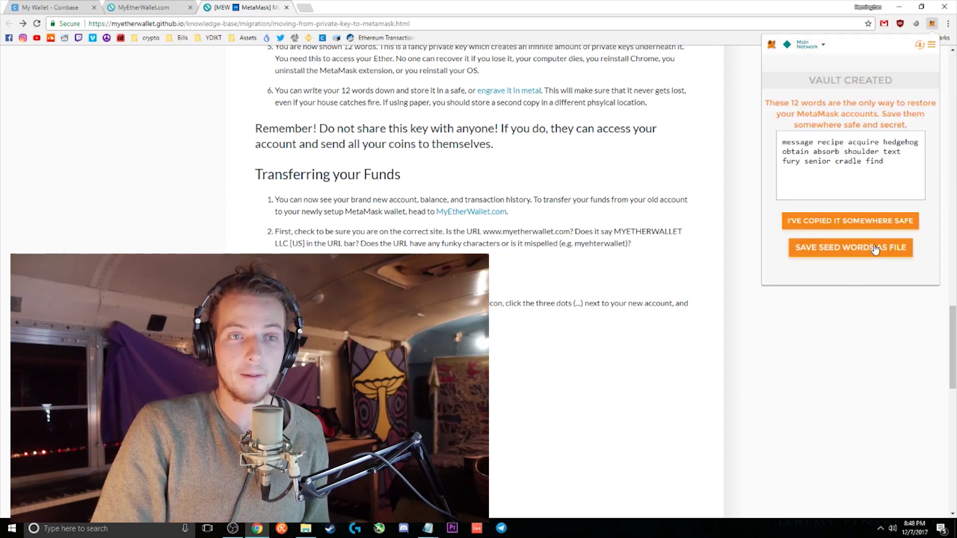
{"action": "left_click_drag", "start_coordinate": [892, 163], "coordinate": [786, 128]}
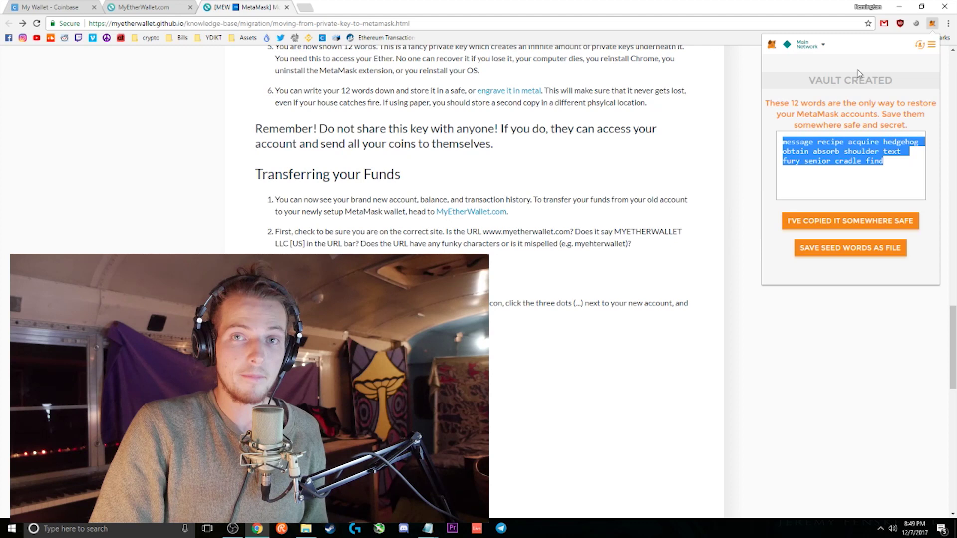
{"action": "left_click_drag", "start_coordinate": [883, 160], "coordinate": [782, 146]}
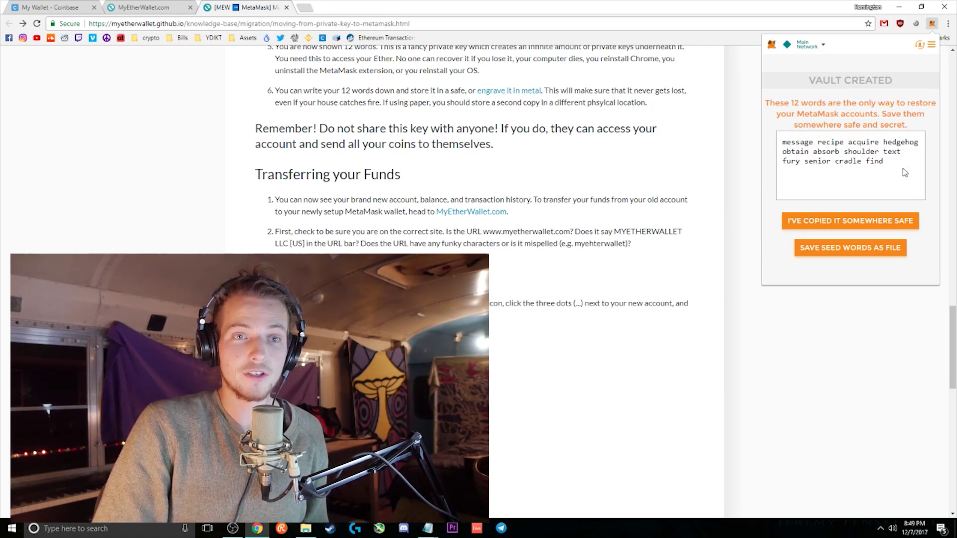
{"action": "left_click_drag", "start_coordinate": [907, 173], "coordinate": [810, 152]}
{"action": "left_click", "coordinate": [829, 151]}
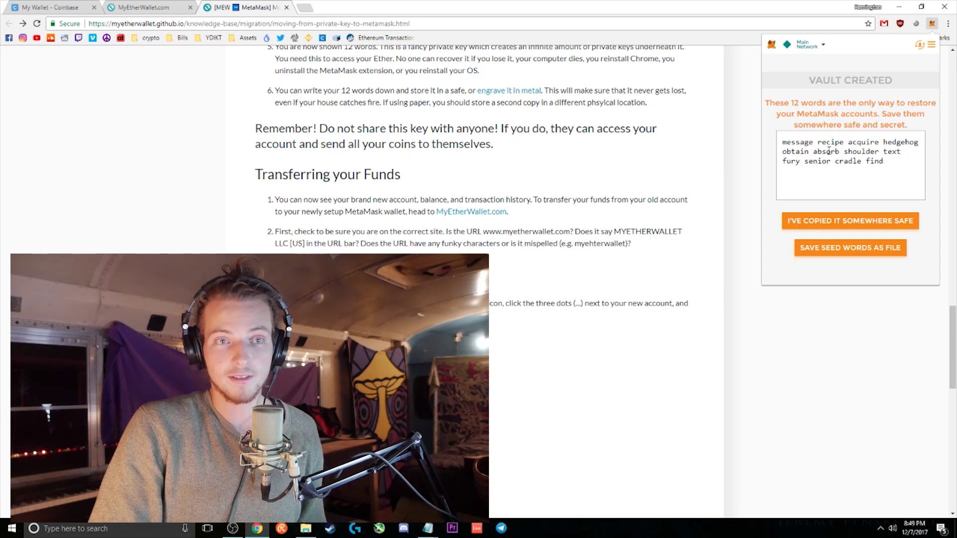
{"action": "left_click_drag", "start_coordinate": [890, 164], "coordinate": [797, 129]}
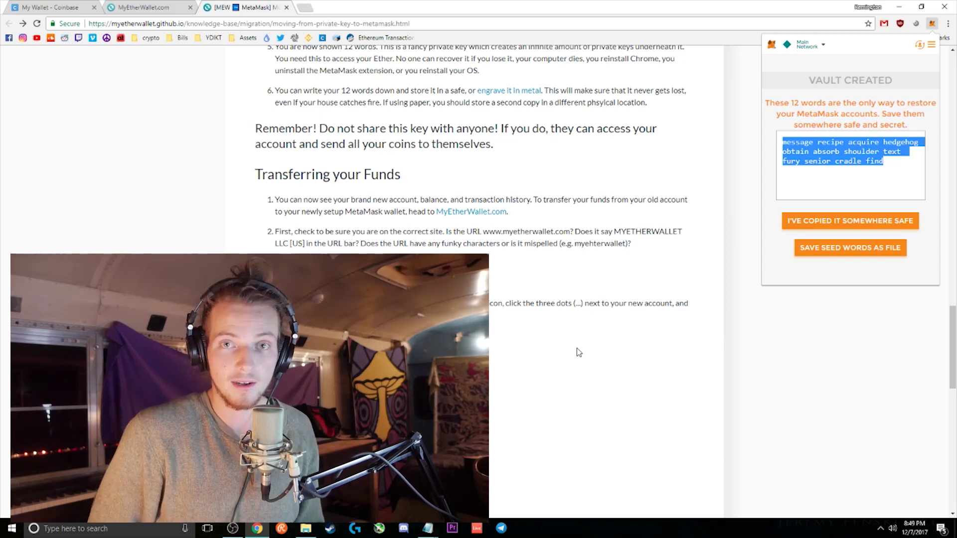
- Save the seed words as a file and confirm they are stored safely
{"action": "left_click", "coordinate": [832, 249]}
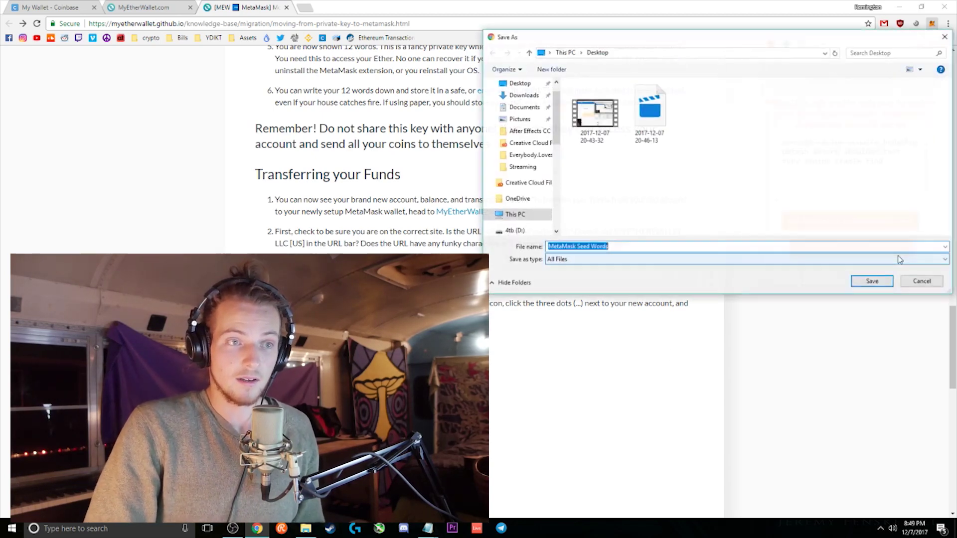
{"action": "left_click", "coordinate": [882, 285]}
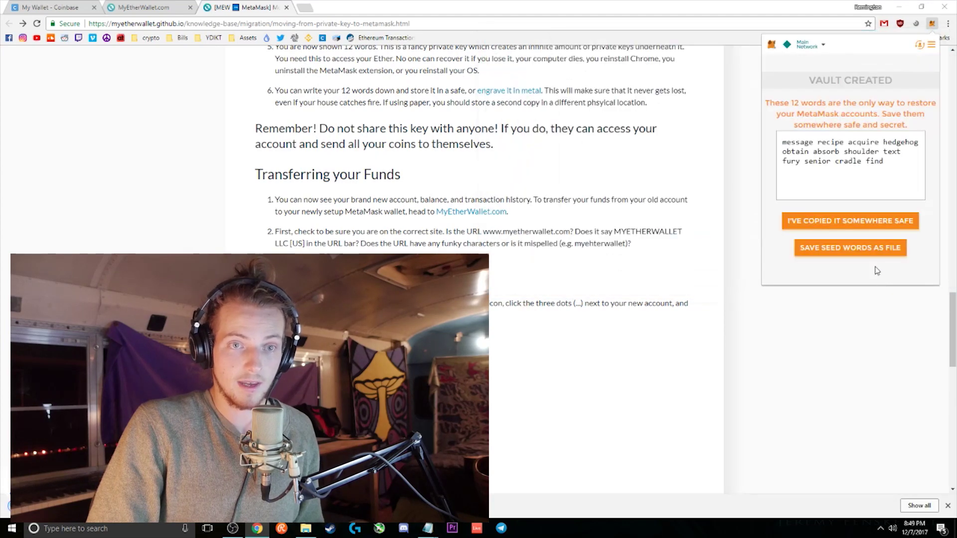
{"action": "left_click", "coordinate": [853, 222]}
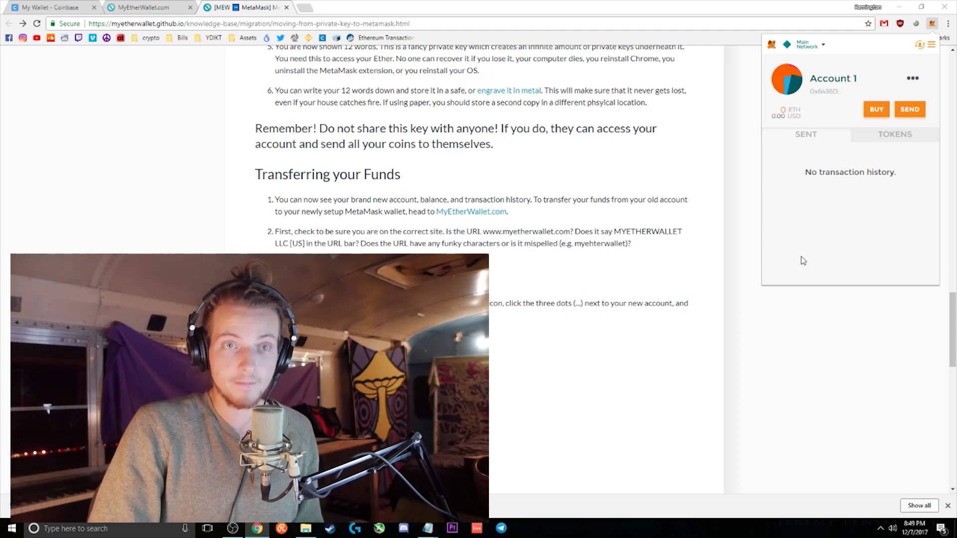
- Copy Account 1's address to the clipboard from its three-dots options menu
{"action": "left_click", "coordinate": [915, 79]}
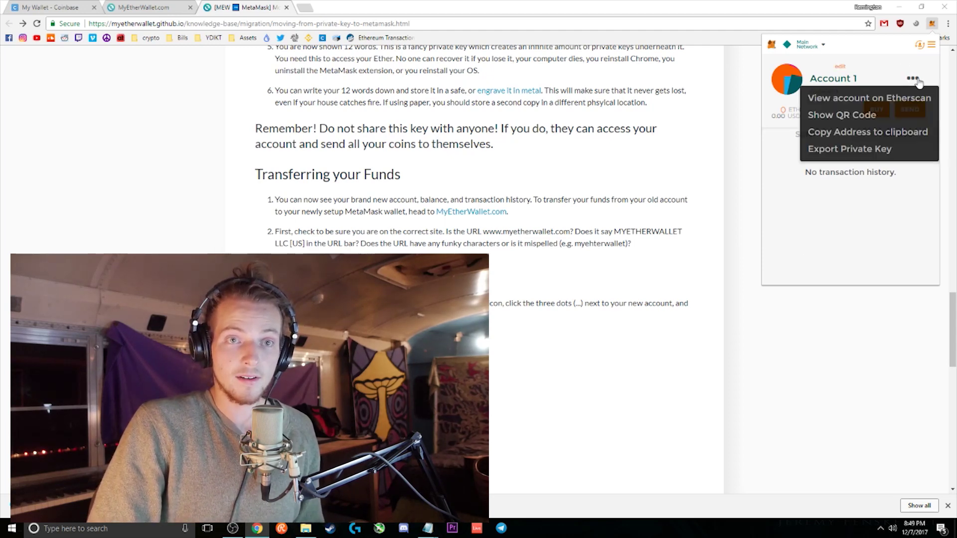
{"action": "left_click", "coordinate": [896, 138]}
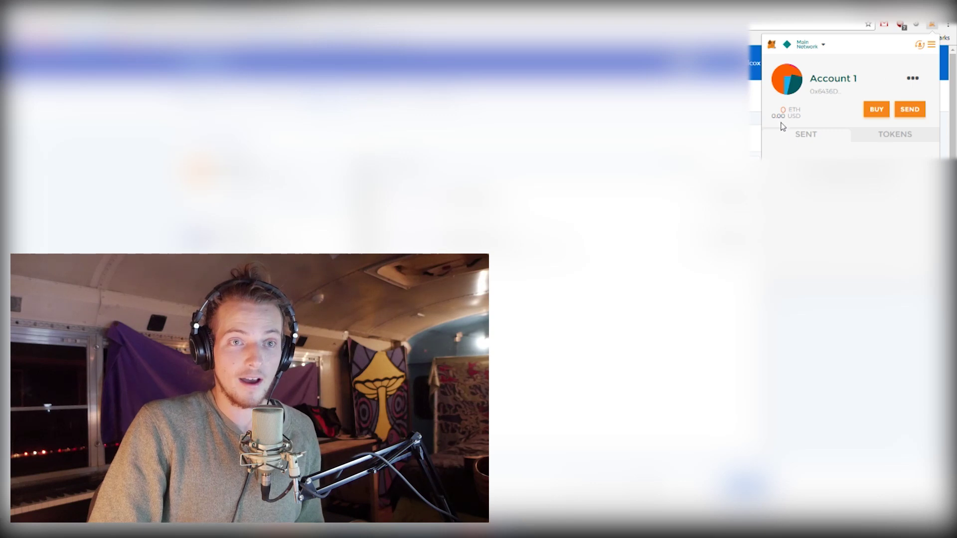
{"action": "mouse_move", "coordinate": [783, 110]}
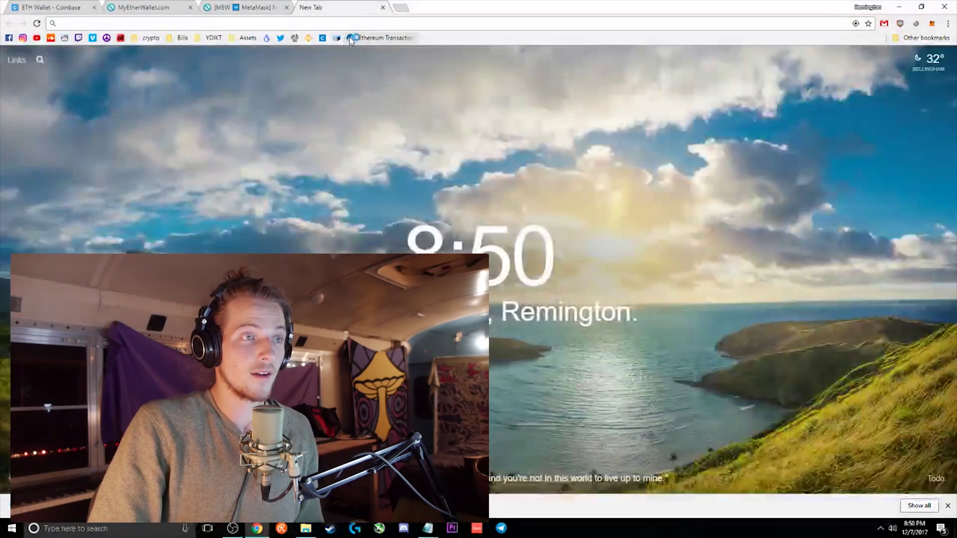
- Load etherdelta.com from the bookmarks and check the connected MetaMask account in the header dropdown
{"action": "left_click", "coordinate": [351, 39]}
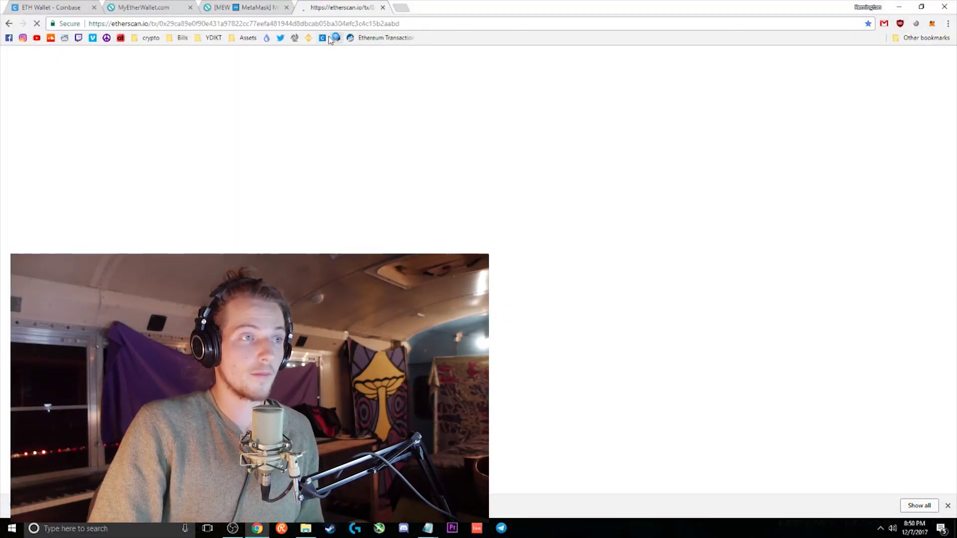
{"action": "left_click", "coordinate": [341, 39]}
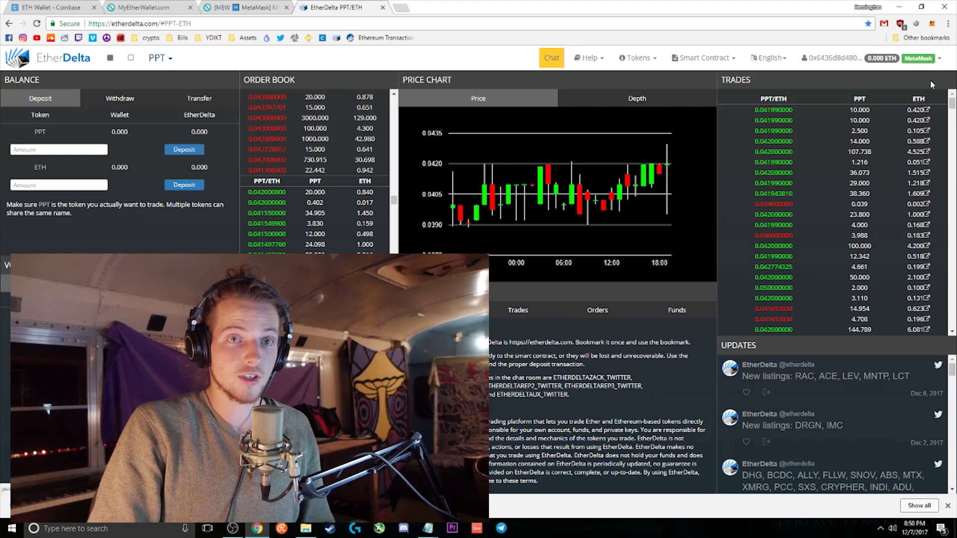
{"action": "left_click", "coordinate": [940, 59]}
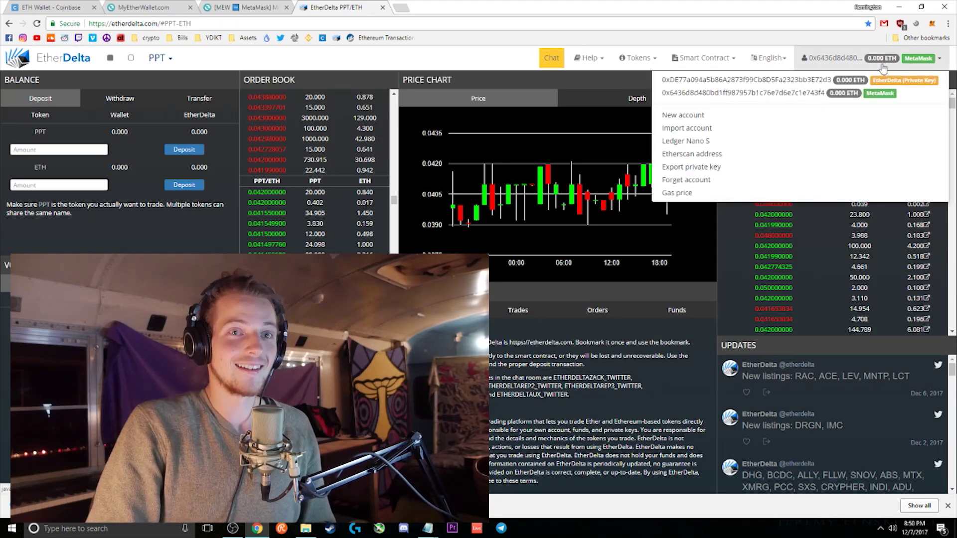
{"action": "left_click", "coordinate": [938, 58]}
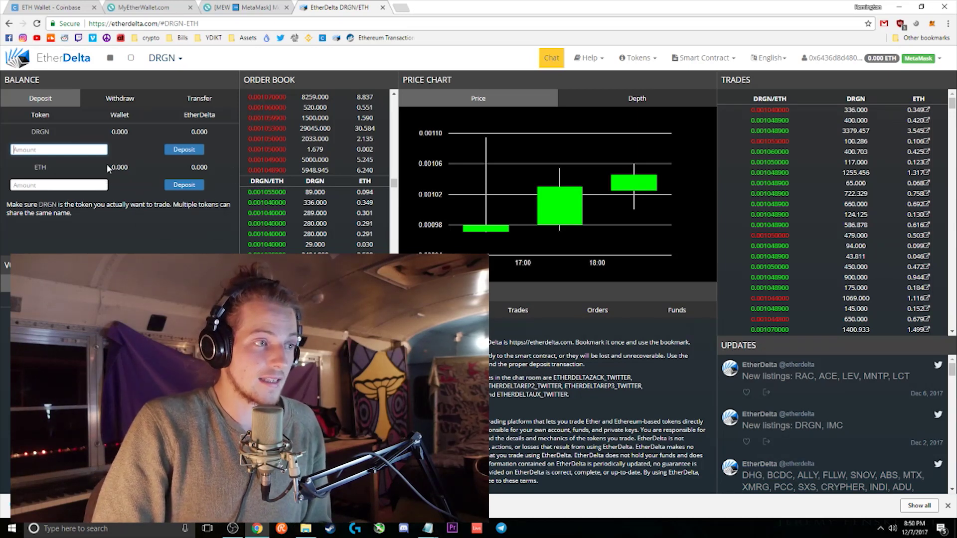
- Inspect the DRGN/ETH Deposit panel to confirm the ETH wallet balance reads 0.000
{"action": "left_click_drag", "start_coordinate": [107, 166], "coordinate": [189, 156]}
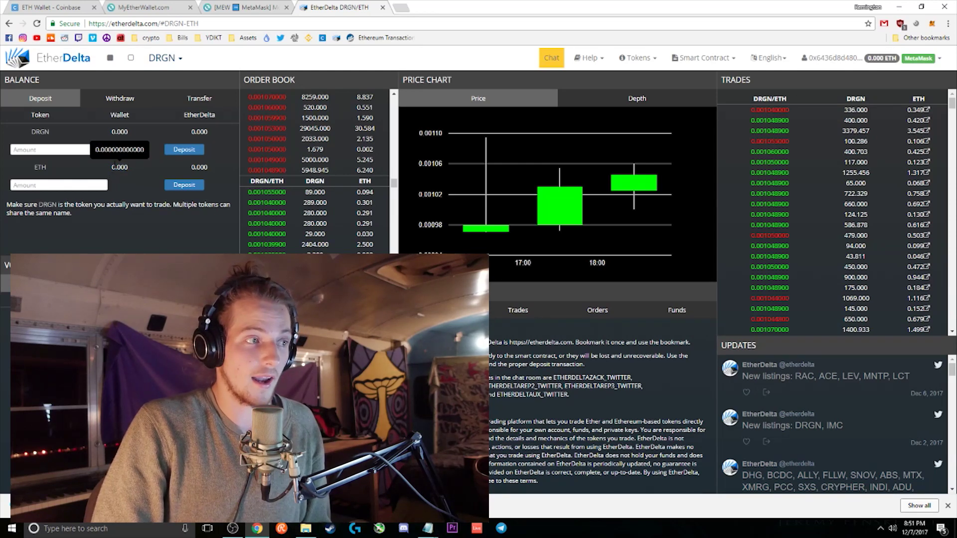
{"action": "left_click", "coordinate": [60, 186]}
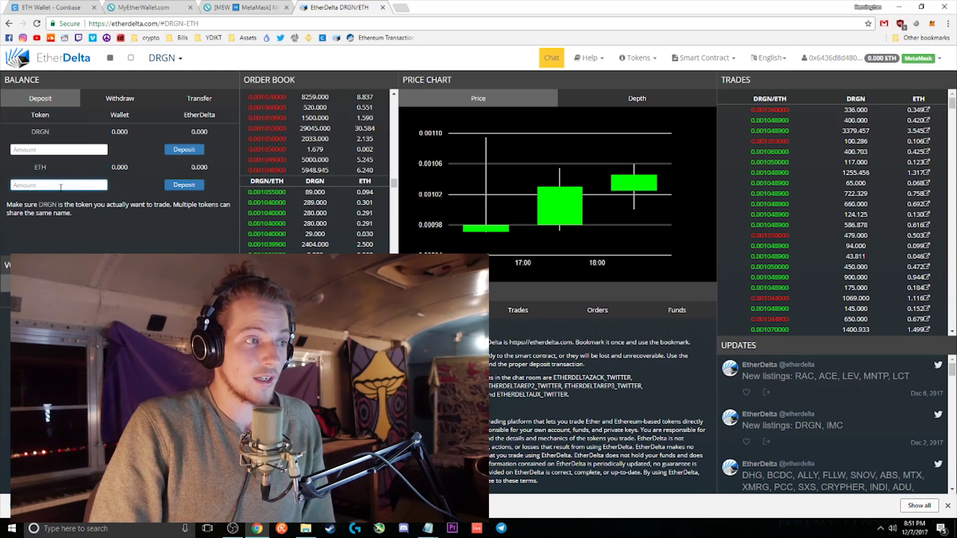
{"action": "left_click_drag", "start_coordinate": [111, 167], "coordinate": [128, 167]}
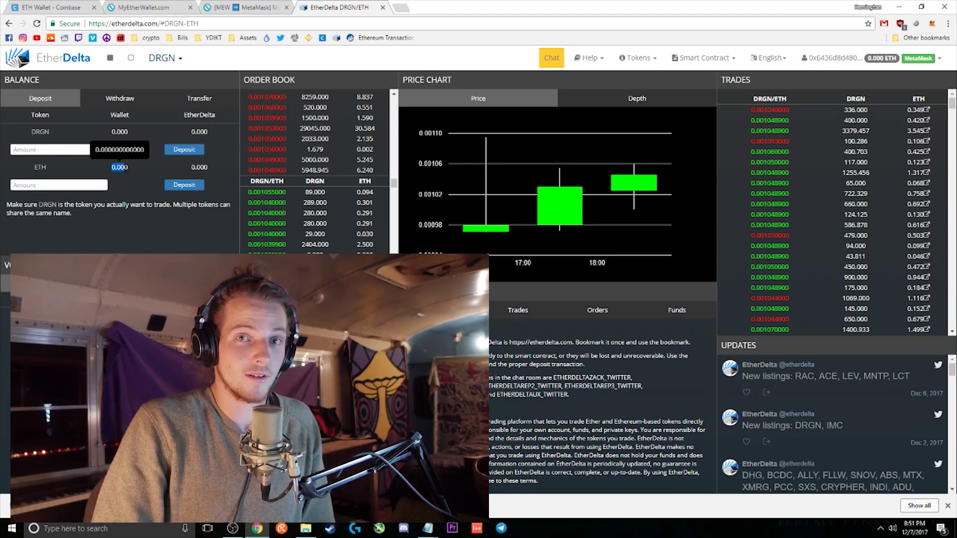
{"action": "left_click", "coordinate": [126, 171]}
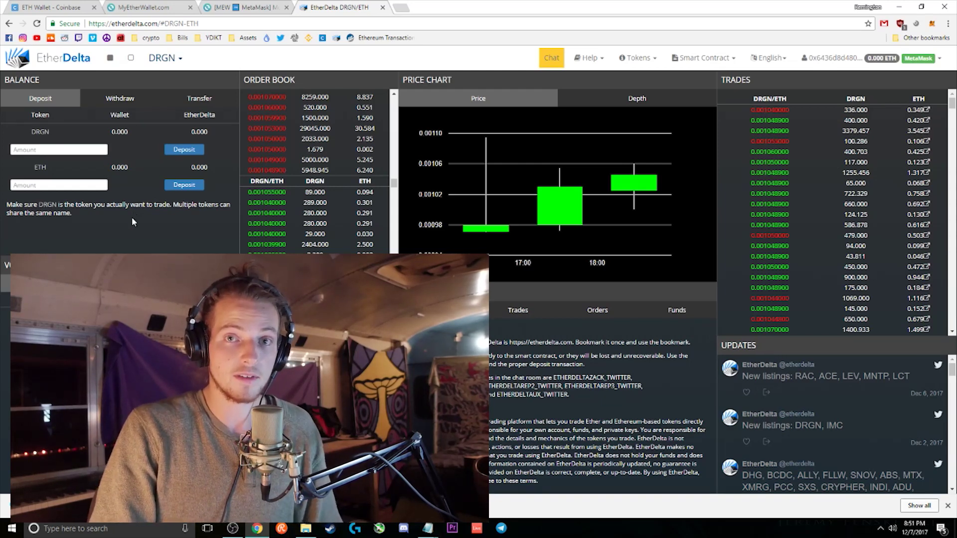
{"action": "left_click", "coordinate": [58, 186]}
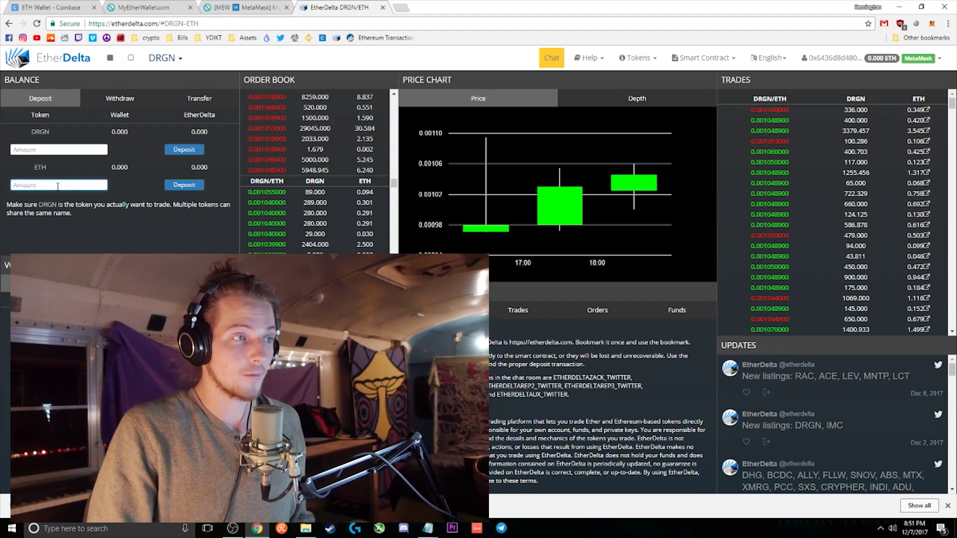
{"action": "mouse_move", "coordinate": [119, 167]}
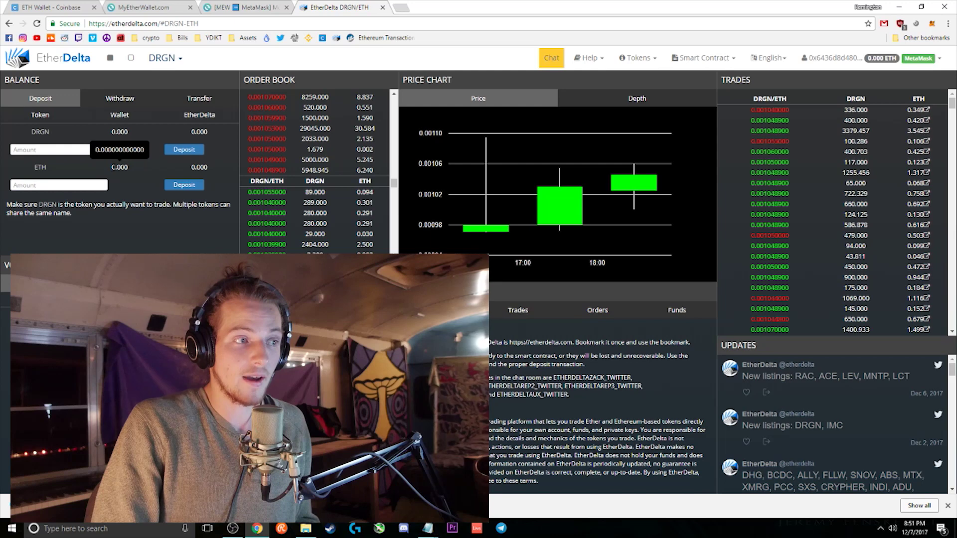
{"action": "double_click", "coordinate": [117, 167]}
{"action": "left_click", "coordinate": [120, 167]}
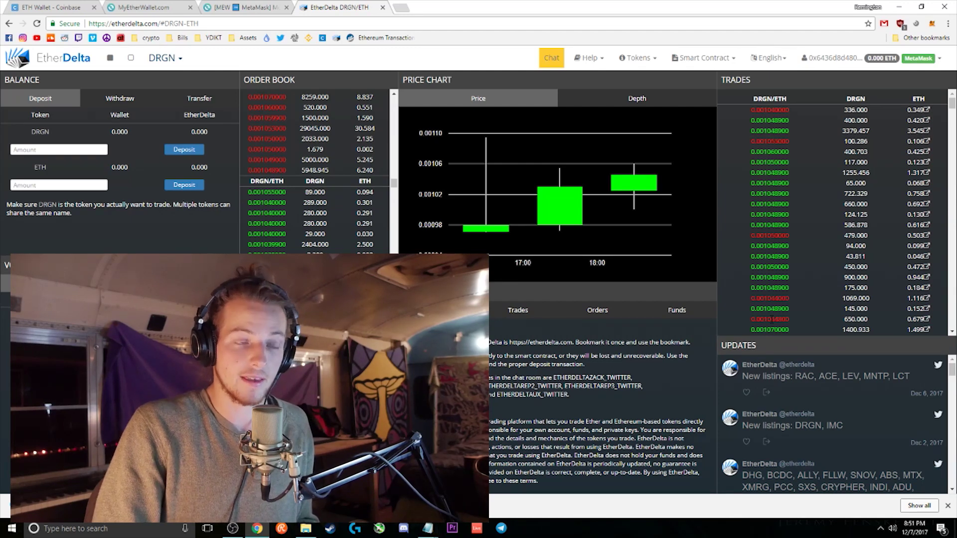
- Try depositing 0.9 ETH, dismiss the insufficient-Ether error, and retry the deposit
{"action": "left_click", "coordinate": [60, 185]}
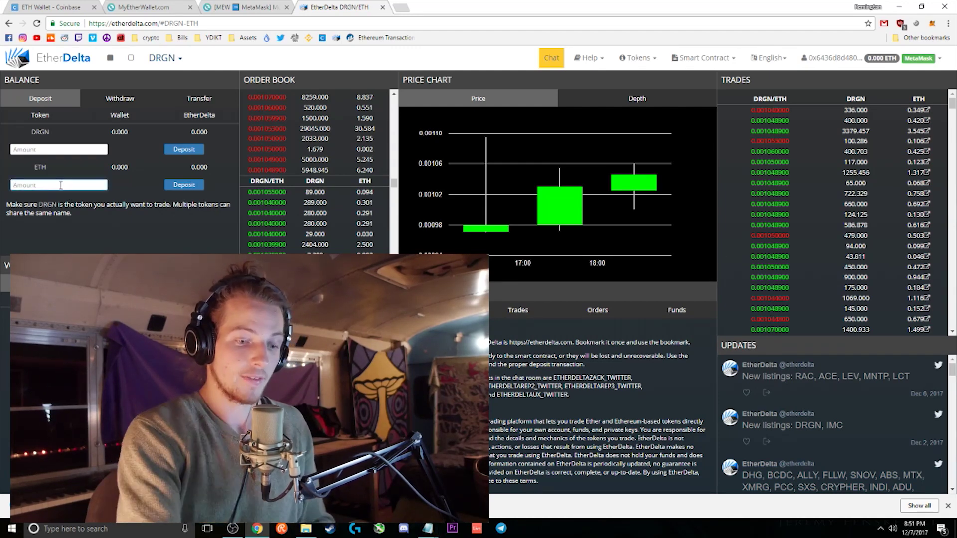
{"action": "type", "text": "0.9"}
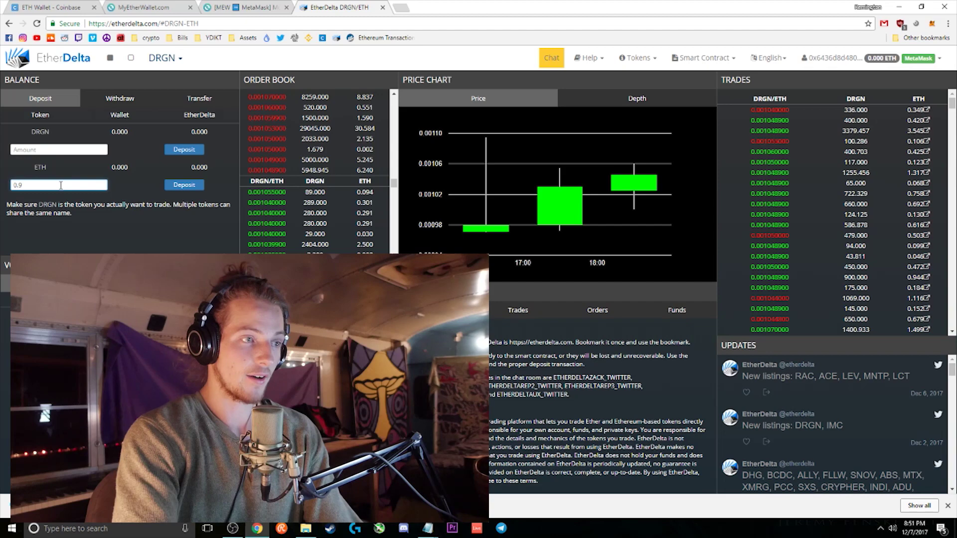
{"action": "left_click", "coordinate": [176, 186]}
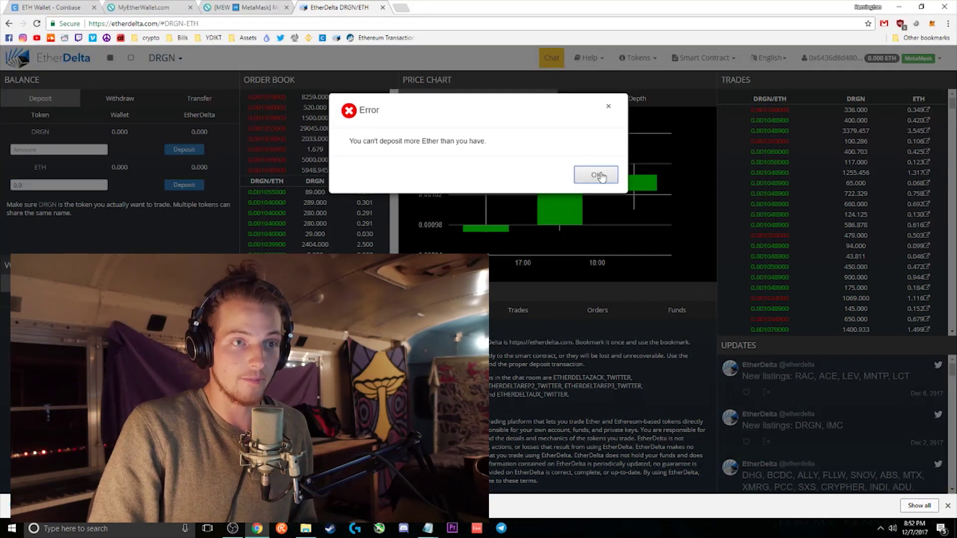
{"action": "left_click", "coordinate": [598, 176]}
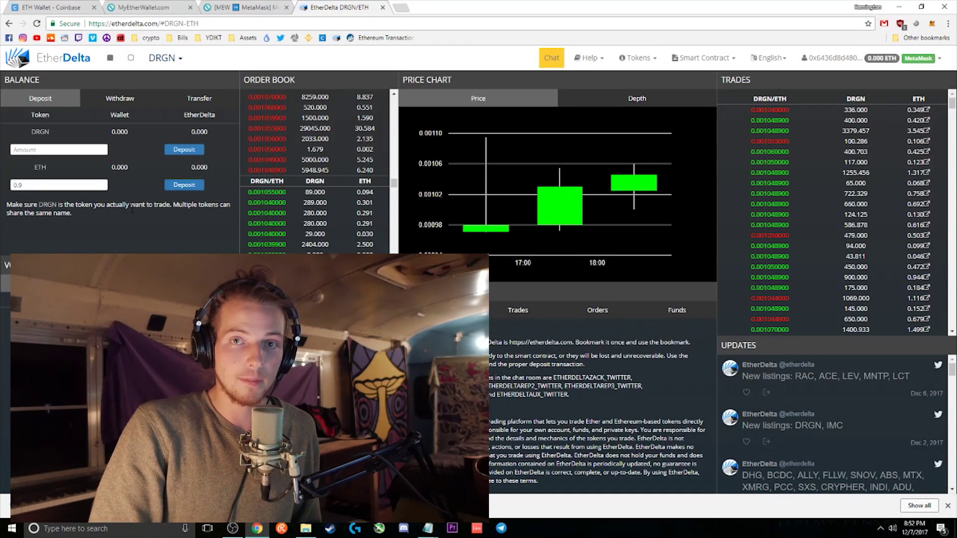
{"action": "left_click", "coordinate": [59, 186]}
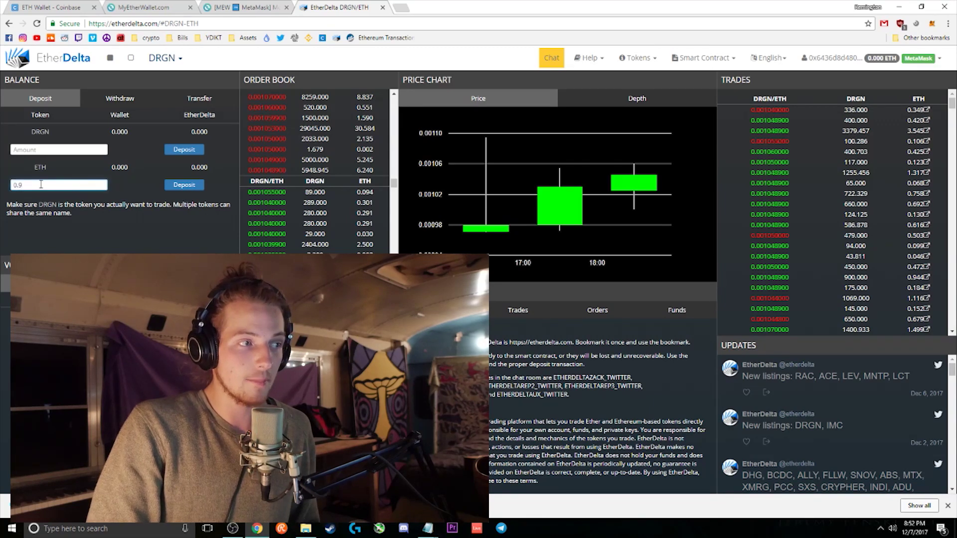
{"action": "left_click", "coordinate": [184, 185]}
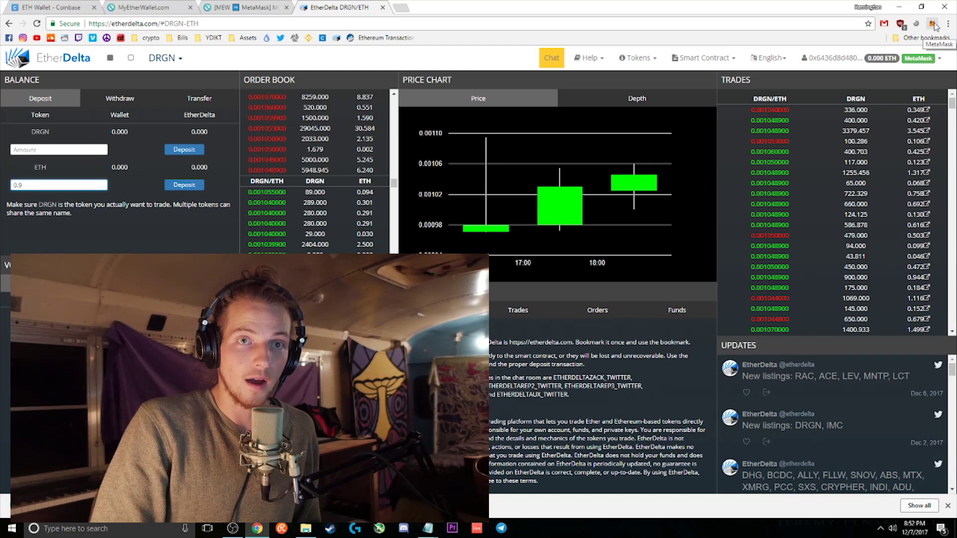
{"action": "left_click", "coordinate": [934, 25]}
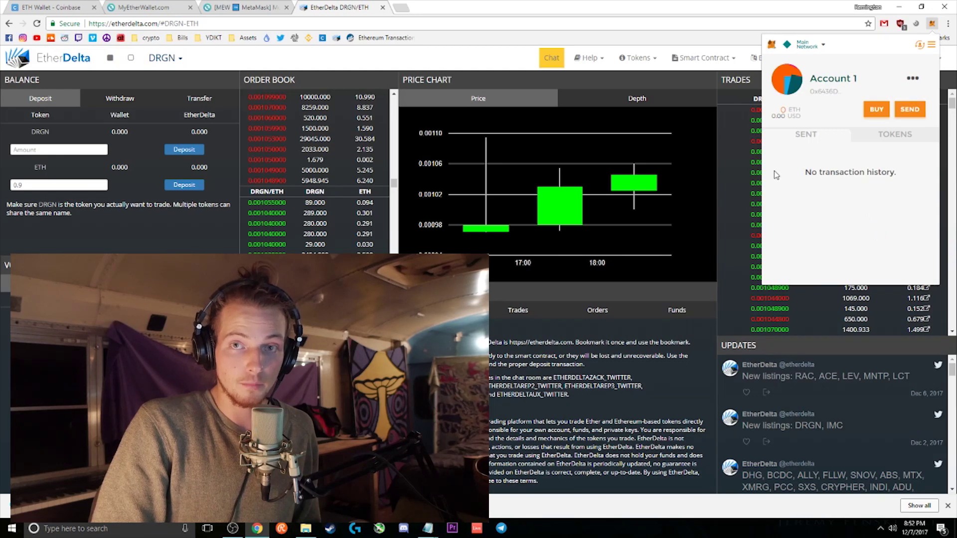
{"action": "double_click", "coordinate": [870, 177]}
{"action": "left_click", "coordinate": [874, 258]}
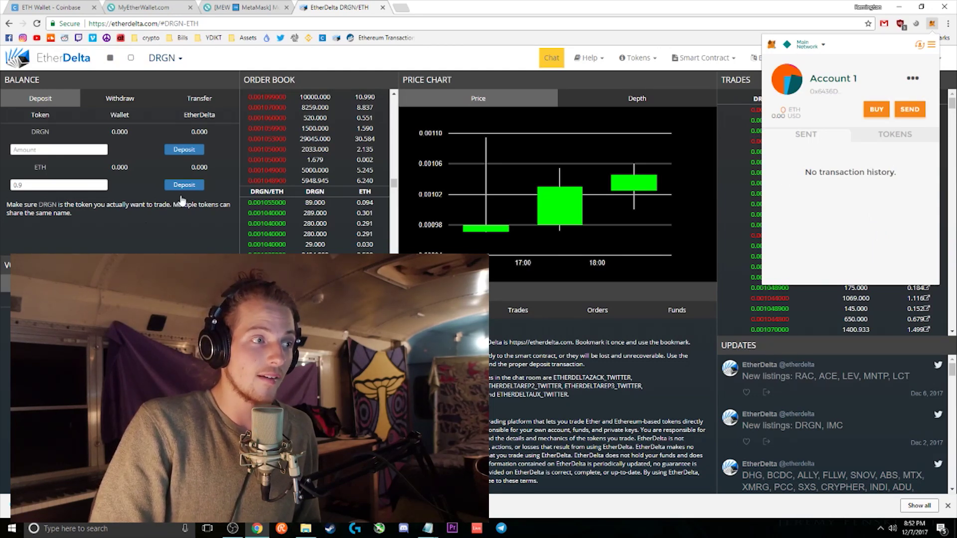
{"action": "left_click", "coordinate": [78, 202]}
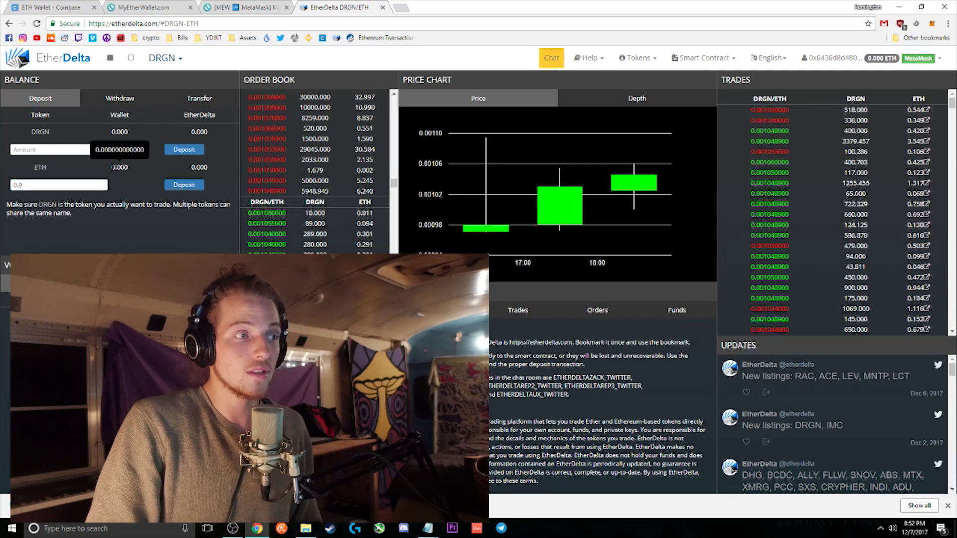
- Check that the ETH wallet and exchange balances both show zero at full precision
{"action": "double_click", "coordinate": [119, 168]}
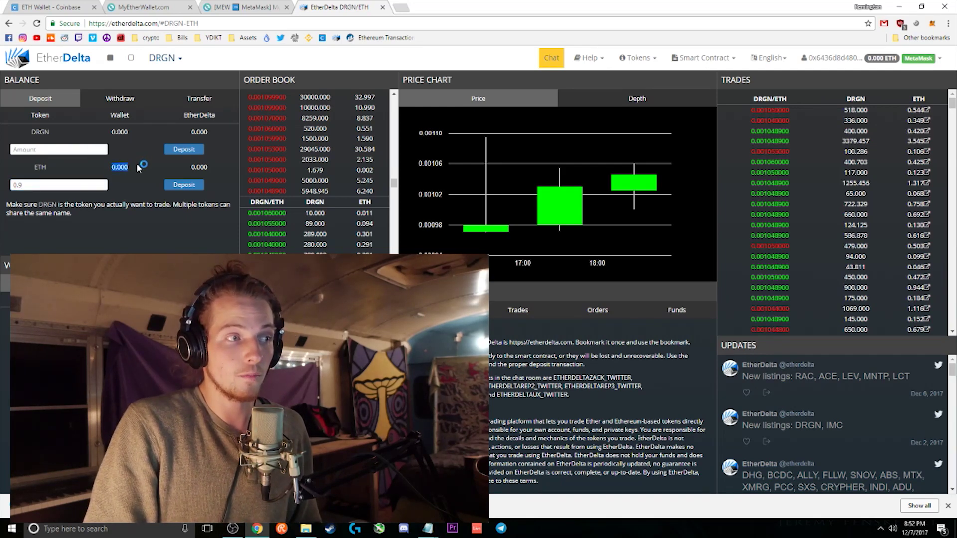
{"action": "left_click", "coordinate": [145, 172]}
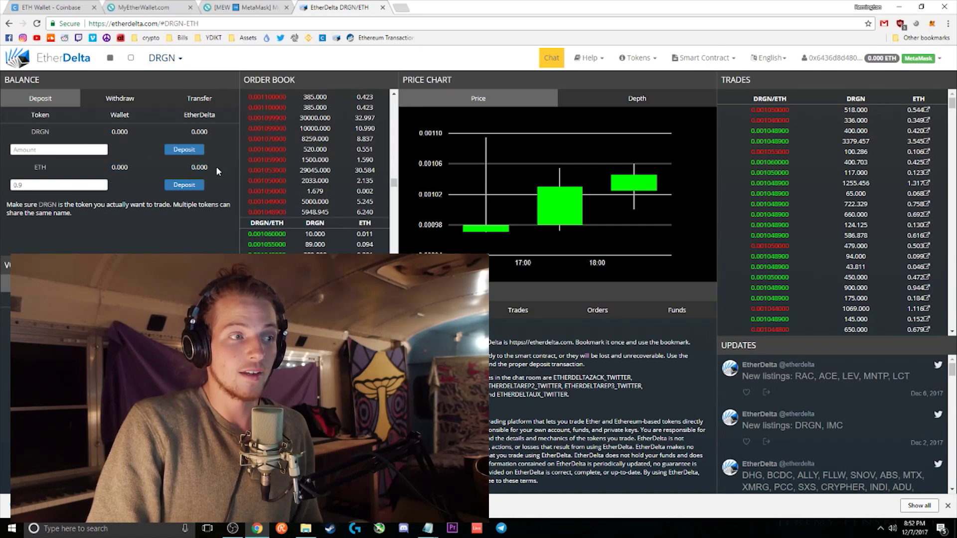
{"action": "left_click_drag", "start_coordinate": [209, 167], "coordinate": [194, 170]}
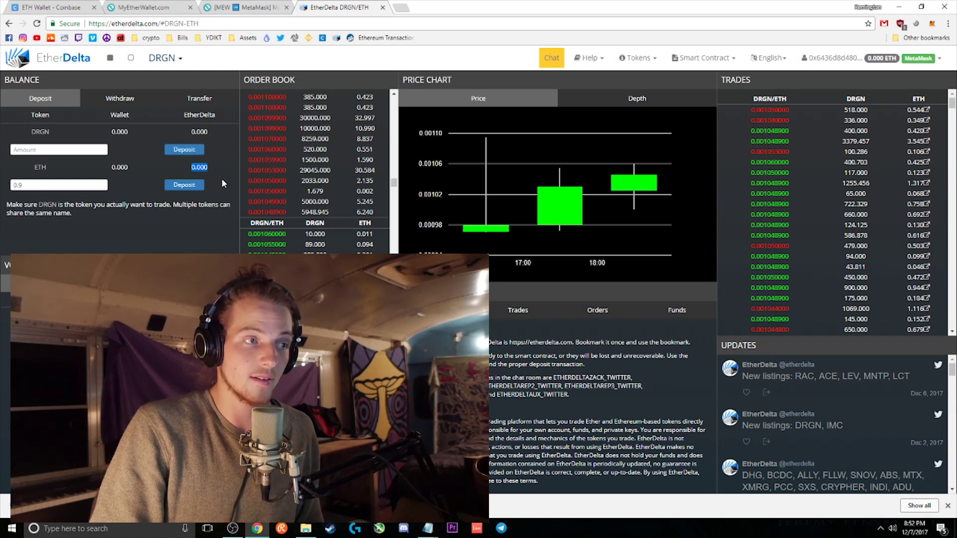
{"action": "left_click", "coordinate": [191, 168]}
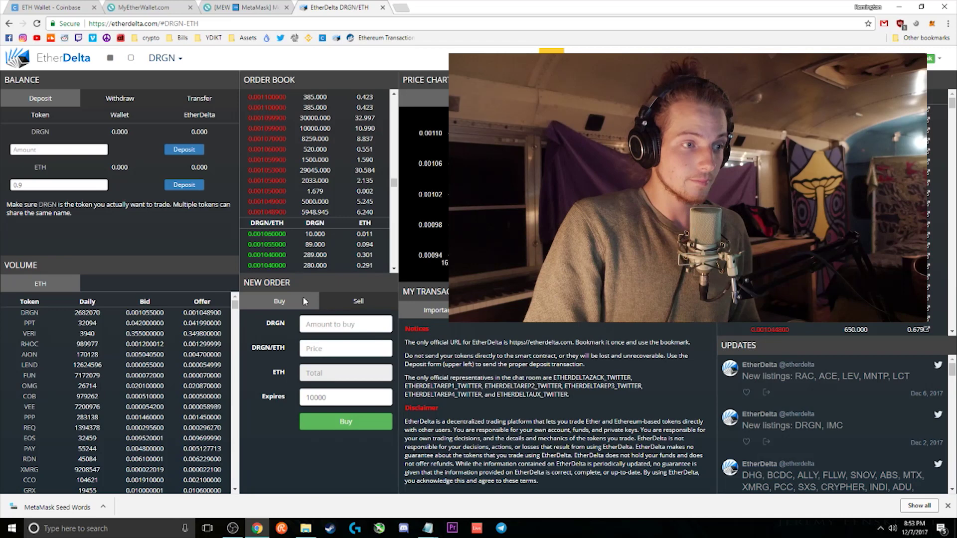
- Open the sell form for the 10.000 DRGN bid at 0.001060000 ETH from the order book
{"action": "left_click", "coordinate": [318, 326]}
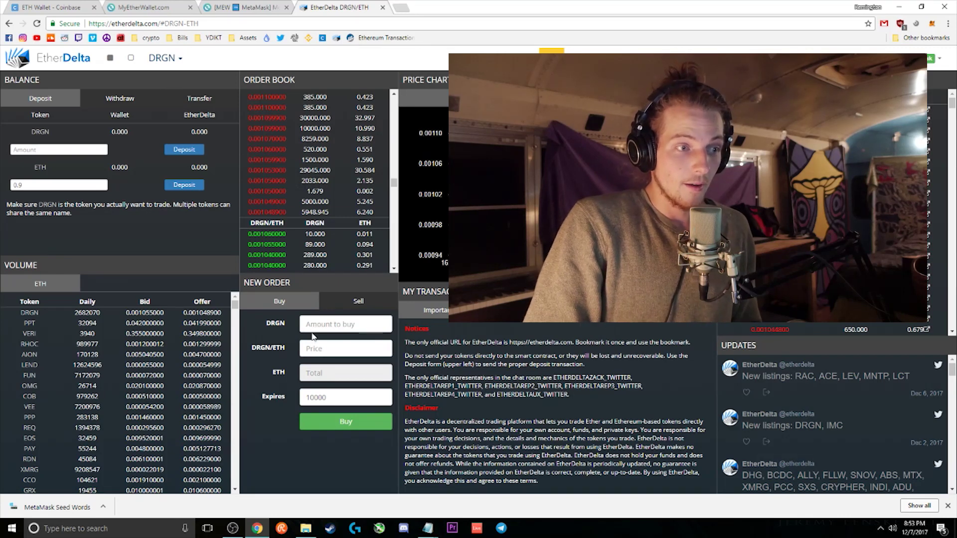
{"action": "left_click", "coordinate": [344, 348]}
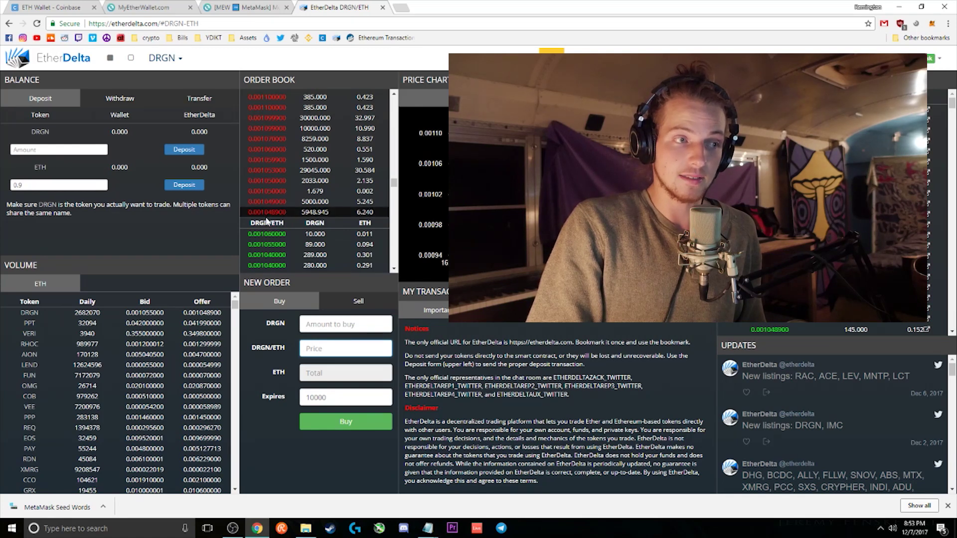
{"action": "left_click", "coordinate": [331, 325]}
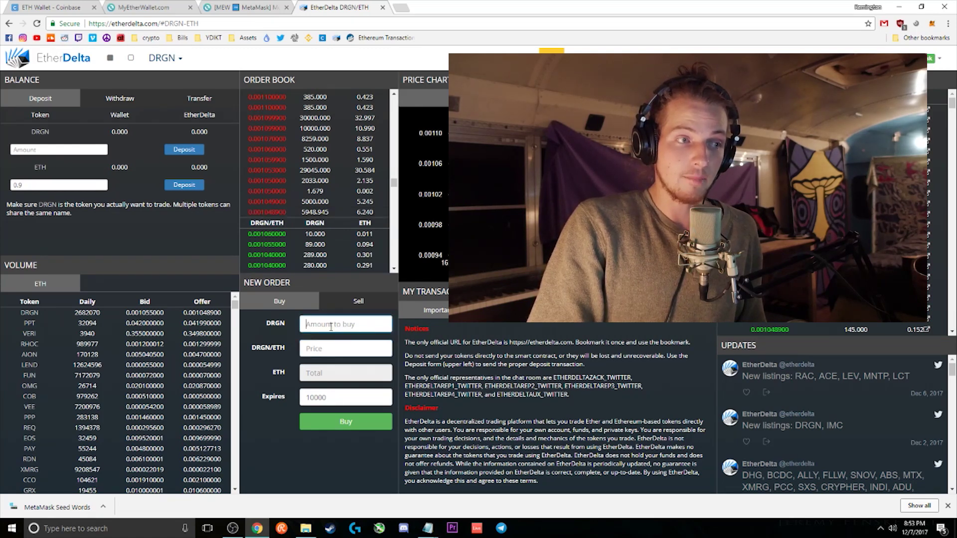
{"action": "scroll", "coordinate": [275, 249], "scroll_direction": "down", "scroll_amount": 1}
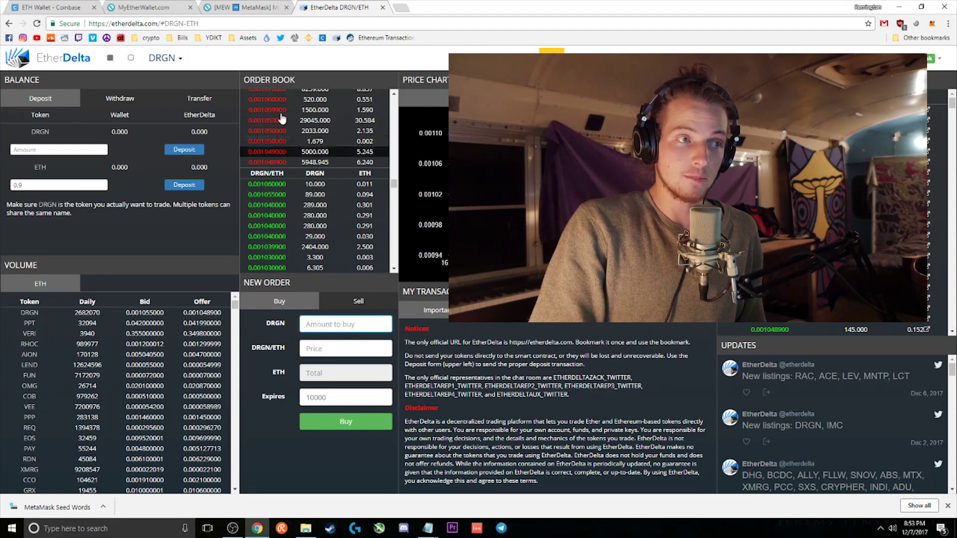
{"action": "left_click", "coordinate": [268, 184]}
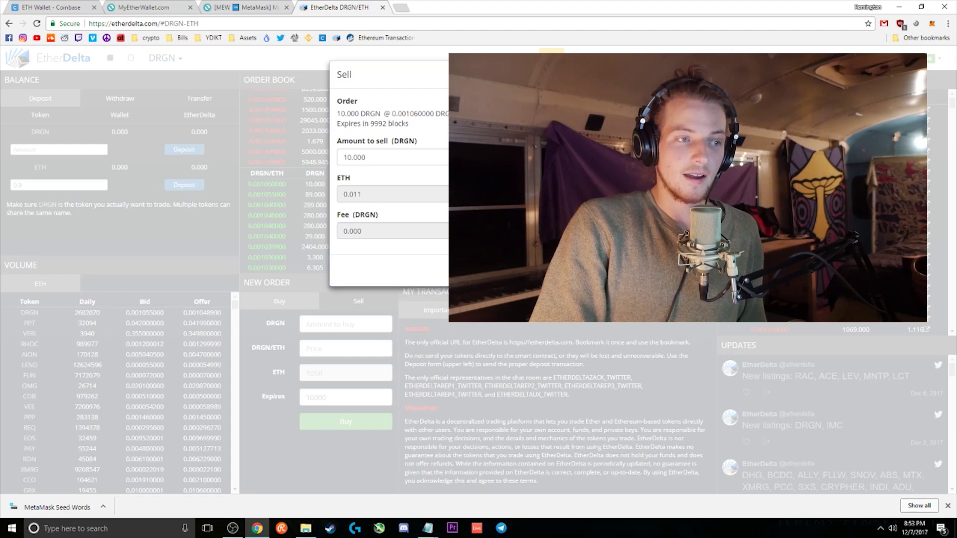
- Close the sell form and open a buy form for the 5948.945 DRGN sell offer
{"action": "left_click", "coordinate": [332, 322]}
{"action": "left_click", "coordinate": [327, 324]}
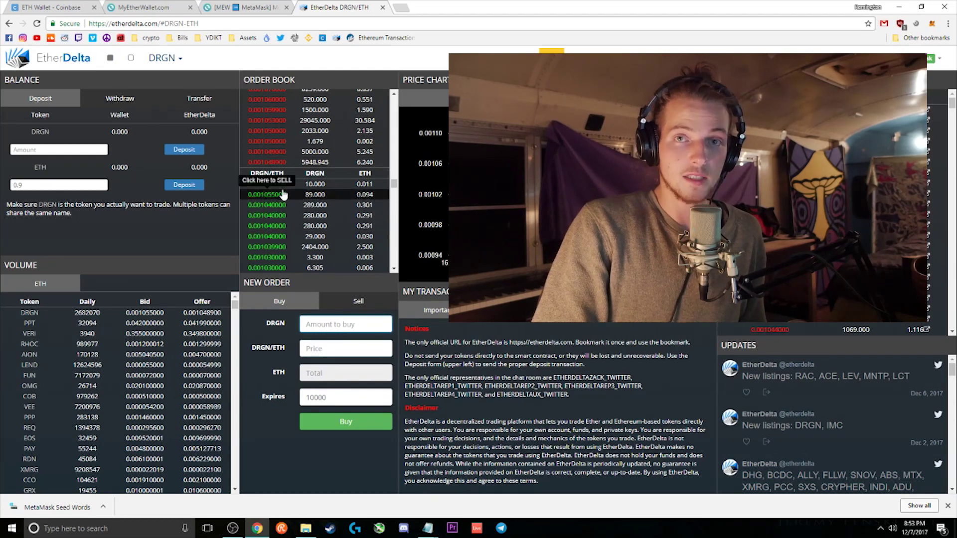
{"action": "left_click", "coordinate": [274, 164]}
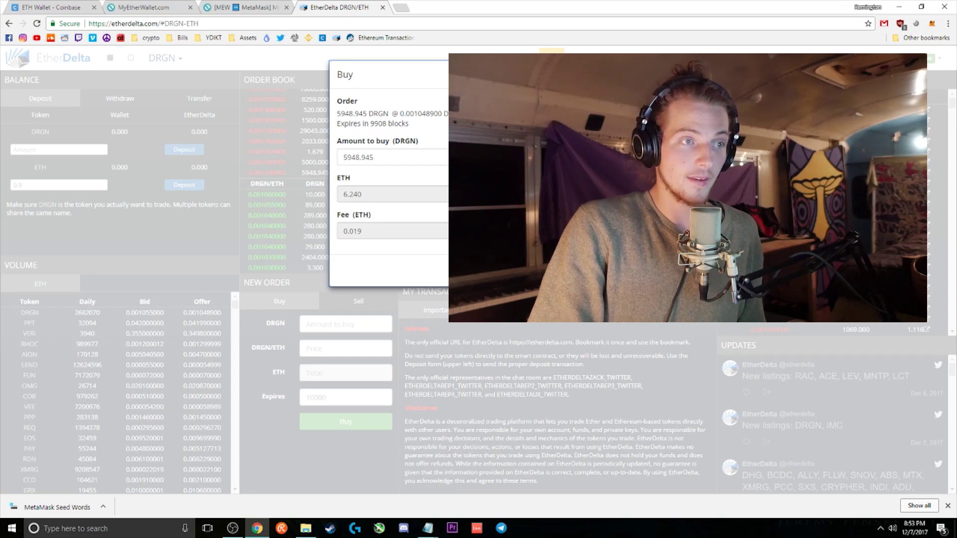
- Change the amount to 850 DRGN and submit the buy at 0.001048900 ETH
{"action": "double_click", "coordinate": [351, 156]}
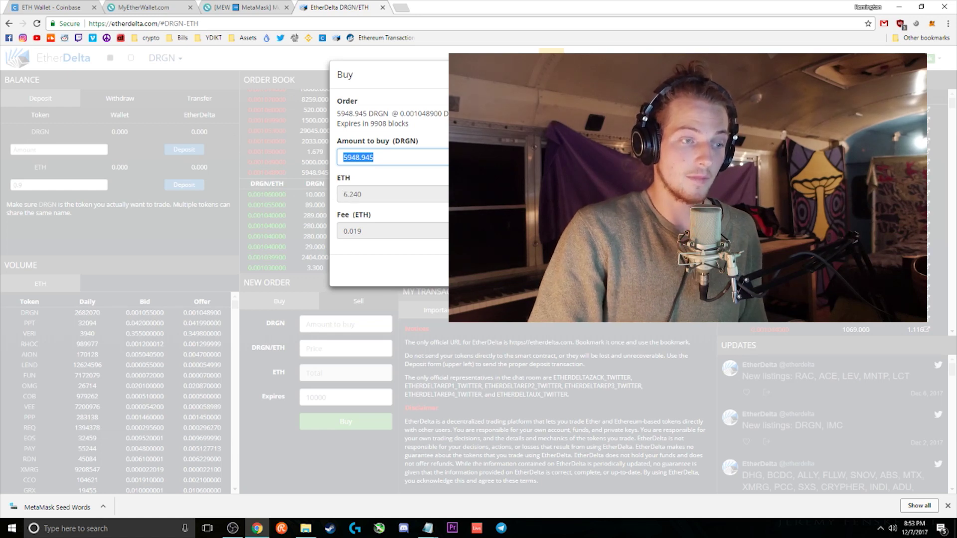
{"action": "type", "text": "10"}
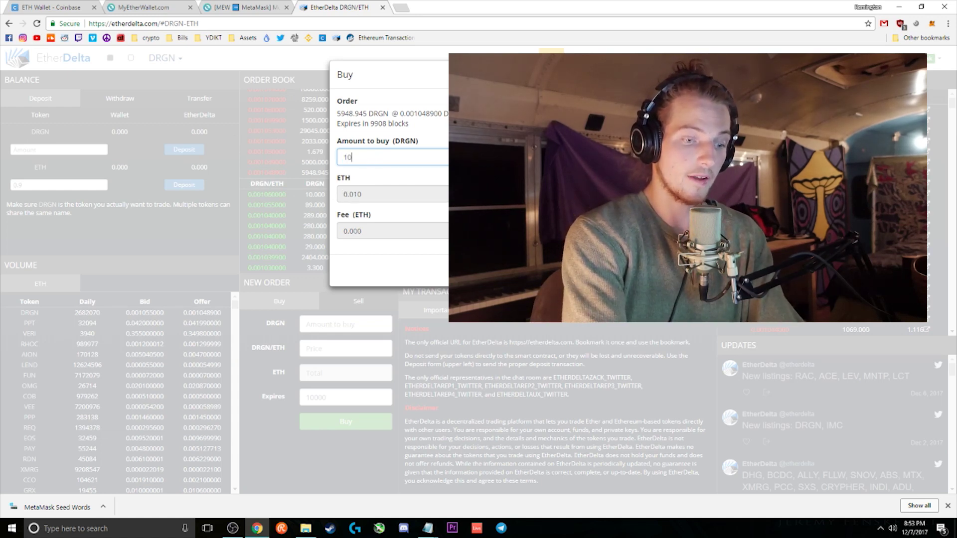
{"action": "type", "text": "00"}
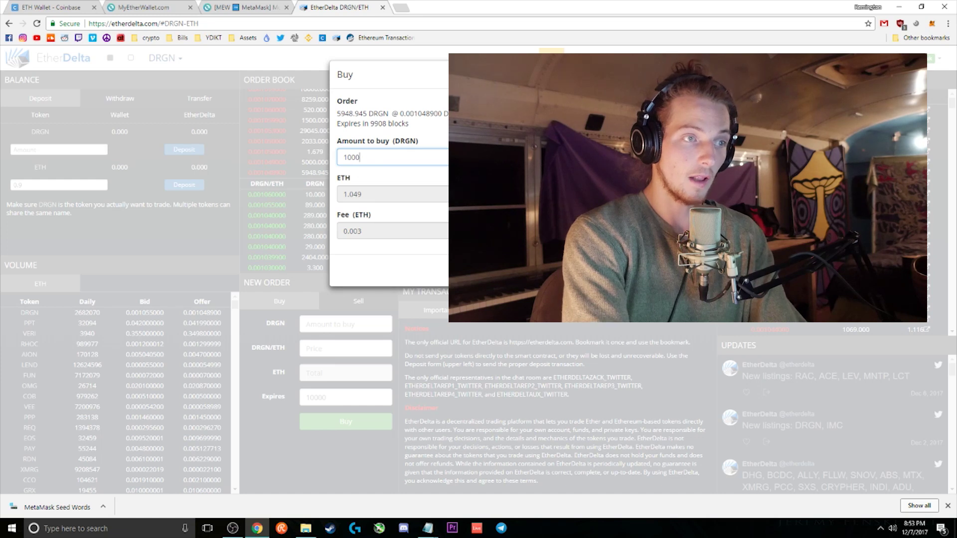
{"action": "key", "text": "BackSpace"}
{"action": "key", "text": "BackSpace"}
{"action": "key", "text": "BackSpace"}
{"action": "key", "text": "BackSpace"}
{"action": "type", "text": "9"}
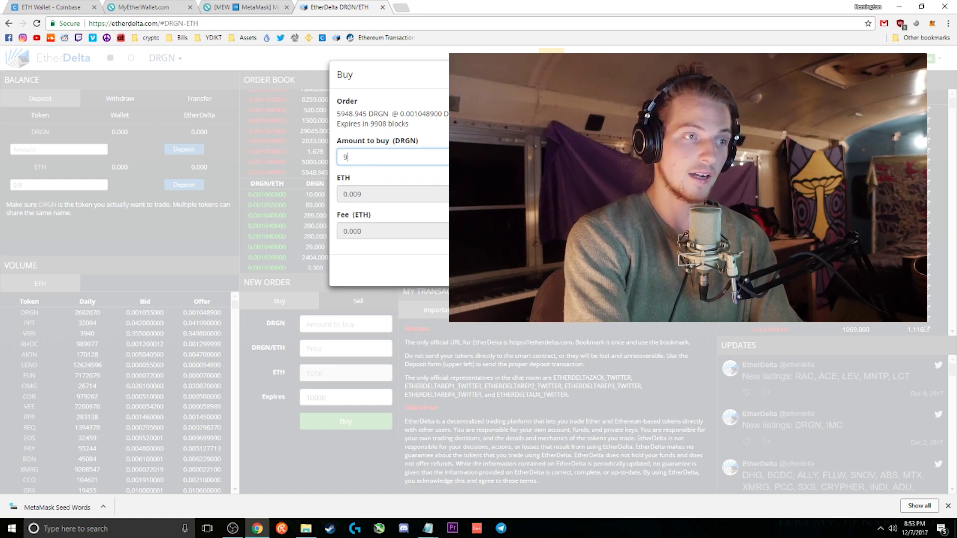
{"action": "type", "text": "90"}
{"action": "key", "text": "BackSpace"}
{"action": "key", "text": "BackSpace"}
{"action": "key", "text": "BackSpace"}
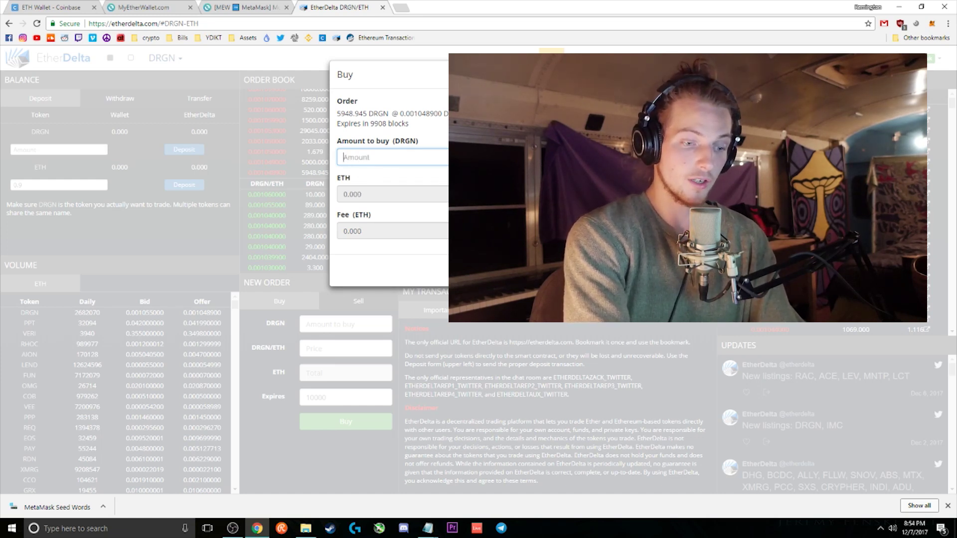
{"action": "type", "text": "950"}
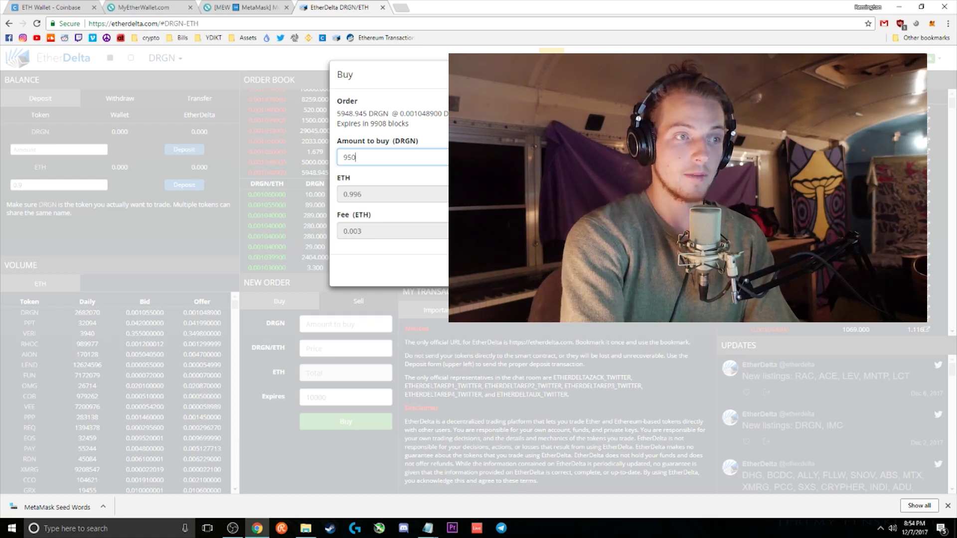
{"action": "key", "text": "BackSpace"}
{"action": "key", "text": "BackSpace"}
{"action": "key", "text": "BackSpace"}
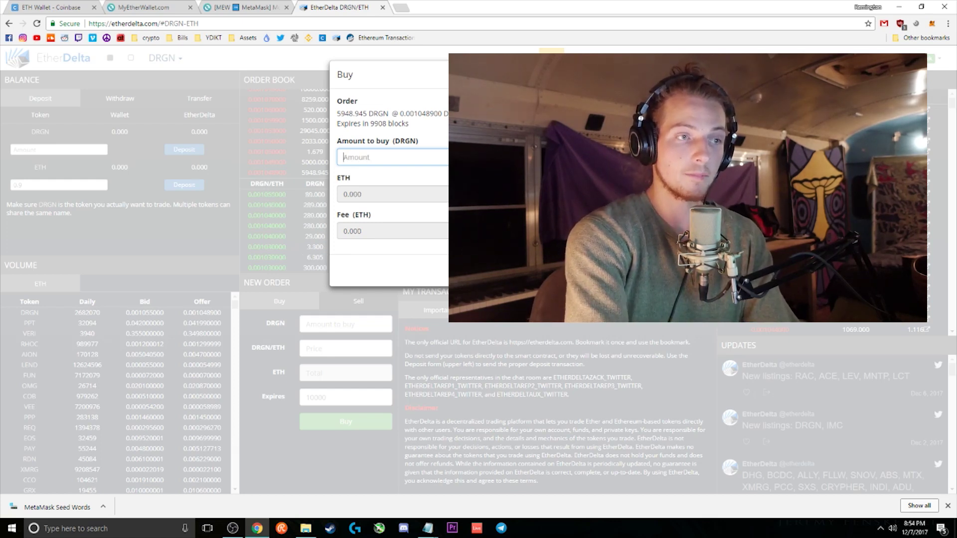
{"action": "type", "text": "850"}
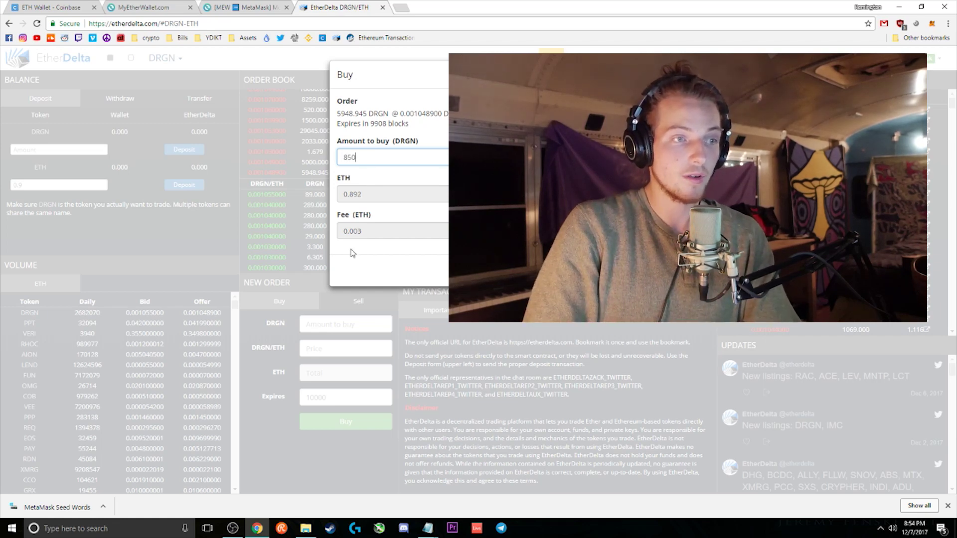
{"action": "key", "text": "Return"}
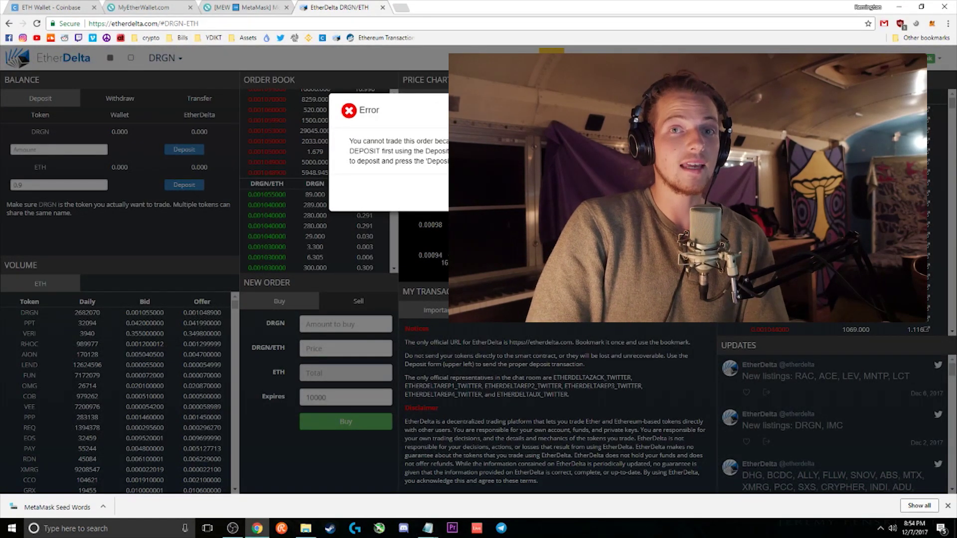
- Dismiss the deposit-first error, check MetaMask still holds no ETH, and switch the new order form to Sell
{"action": "key", "text": "Return"}
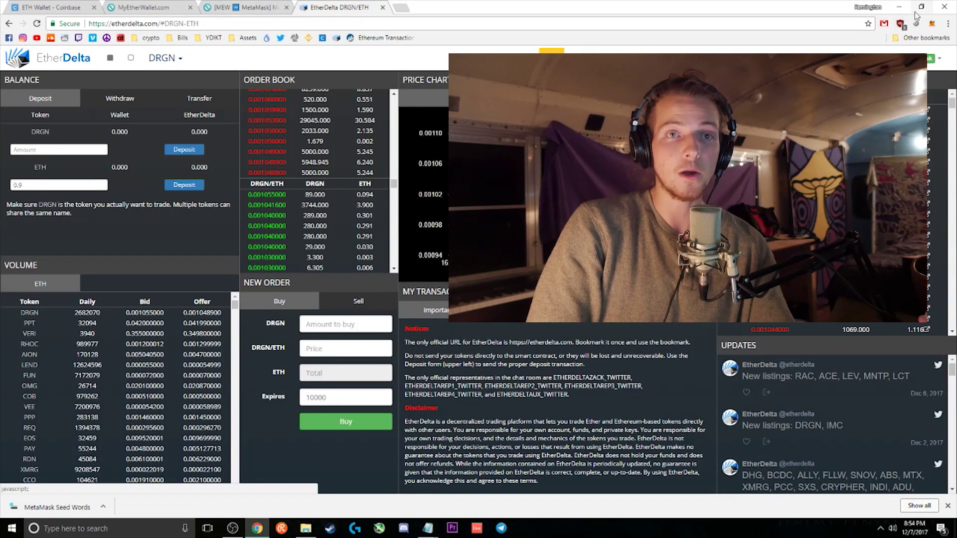
{"action": "left_click", "coordinate": [933, 25]}
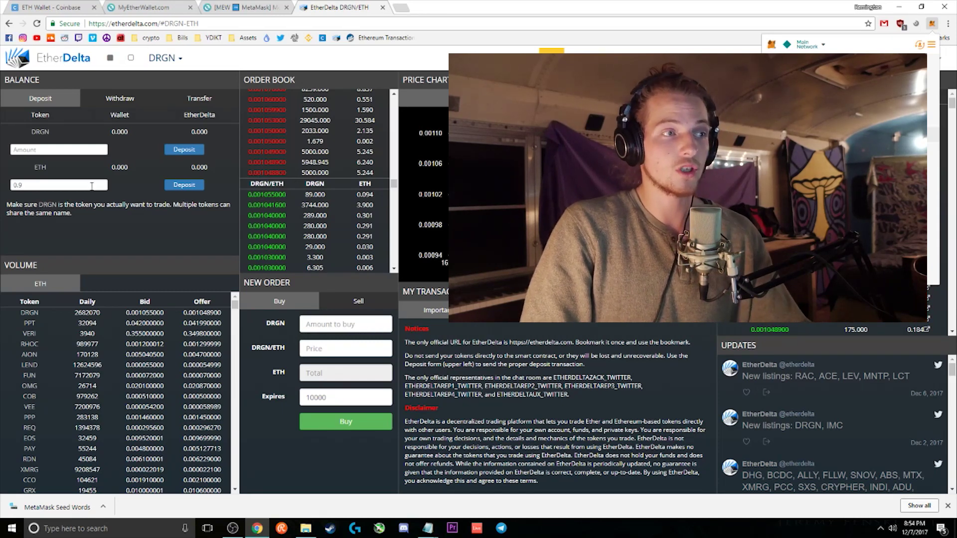
{"action": "left_click", "coordinate": [92, 186]}
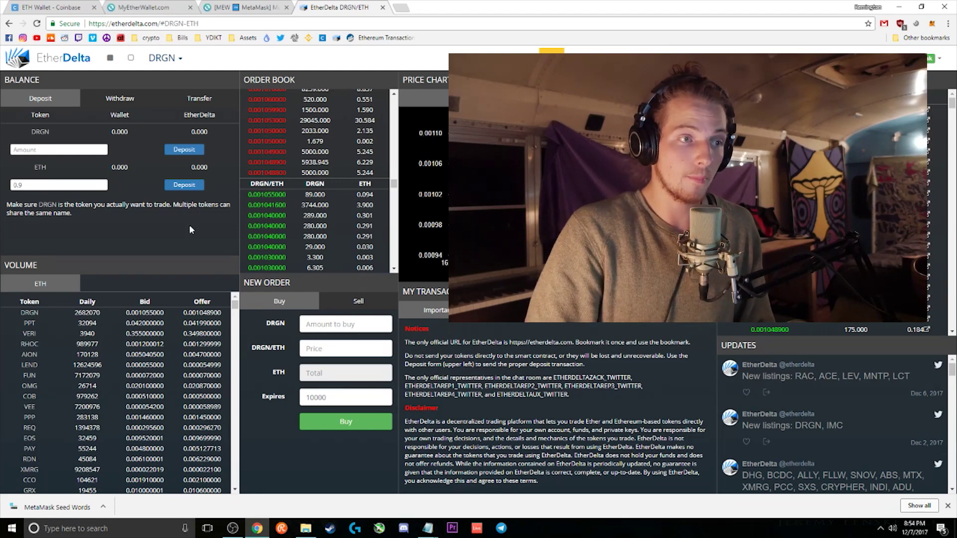
{"action": "left_click", "coordinate": [384, 305]}
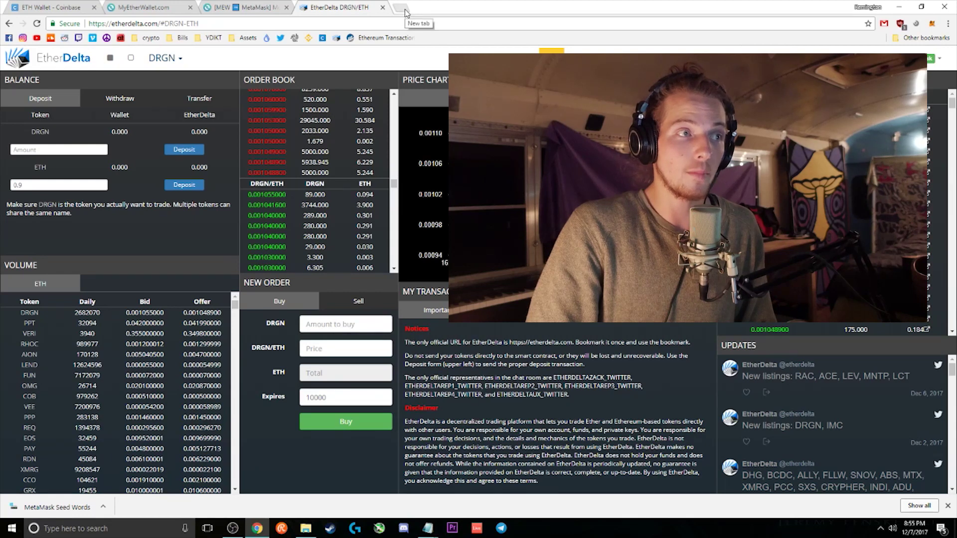
- Review the earlier trade transaction on Etherscan: status Fail, all 250000 gas used, 0.01375 Ether fee
{"action": "left_click", "coordinate": [376, 40]}
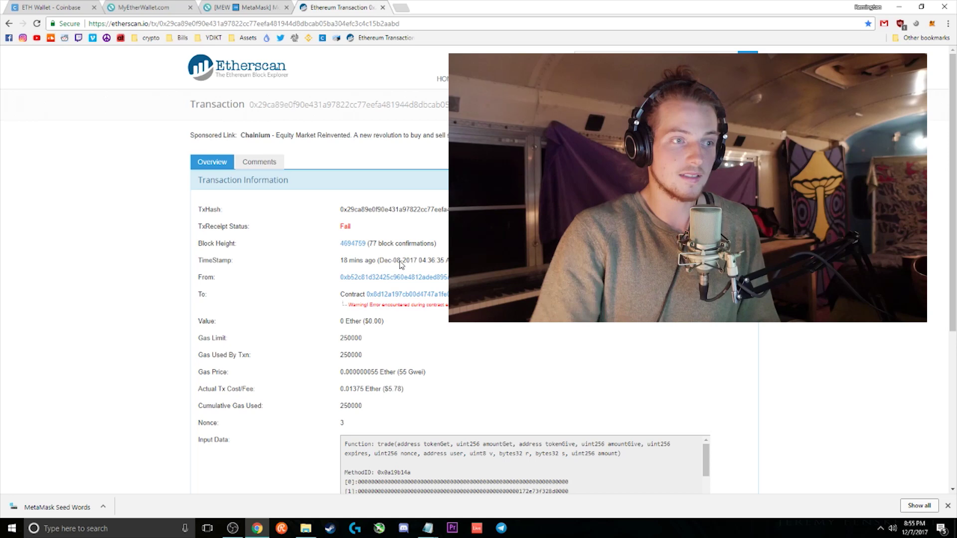
{"action": "left_click_drag", "start_coordinate": [340, 241], "coordinate": [367, 211]}
{"action": "left_click", "coordinate": [402, 231]}
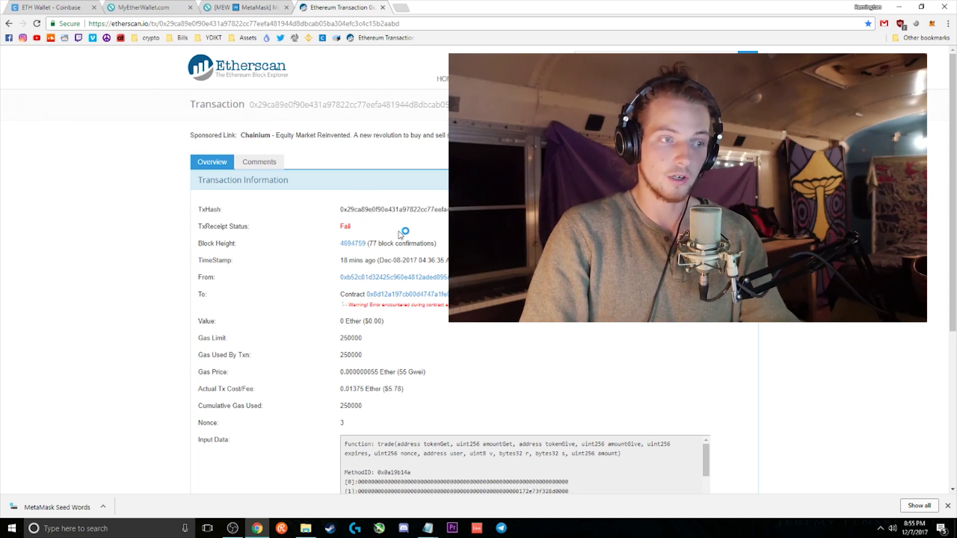
{"action": "scroll", "coordinate": [409, 284], "scroll_direction": "down", "scroll_amount": 1}
{"action": "scroll", "coordinate": [388, 287], "scroll_direction": "up", "scroll_amount": 1}
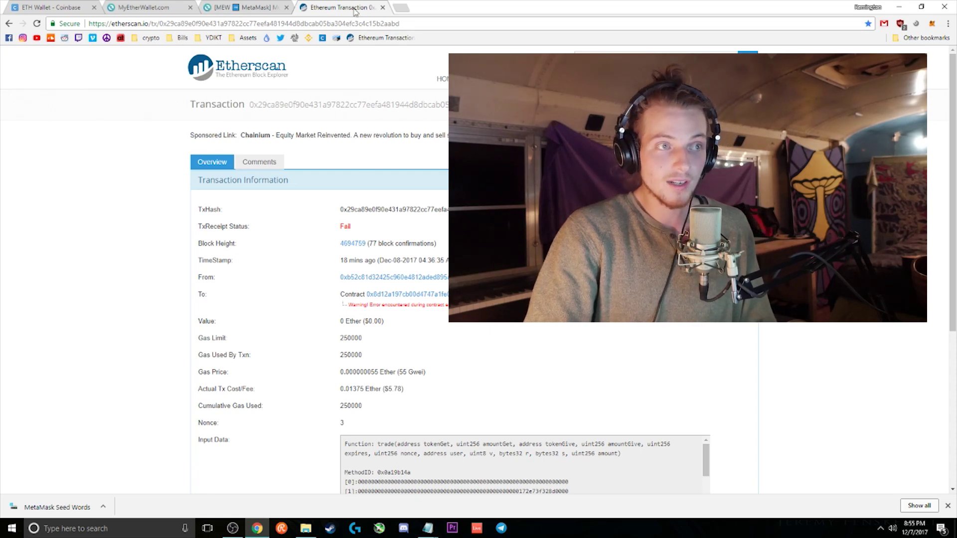
- Load the PPT/ETH market and show the full-precision PPT balance, still 0.000
{"action": "left_click", "coordinate": [337, 39]}
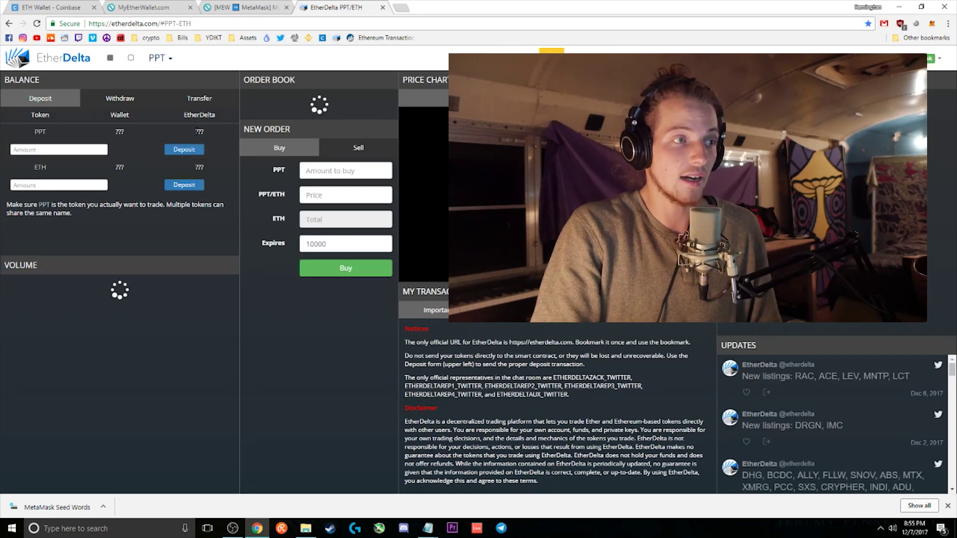
{"action": "double_click", "coordinate": [199, 131]}
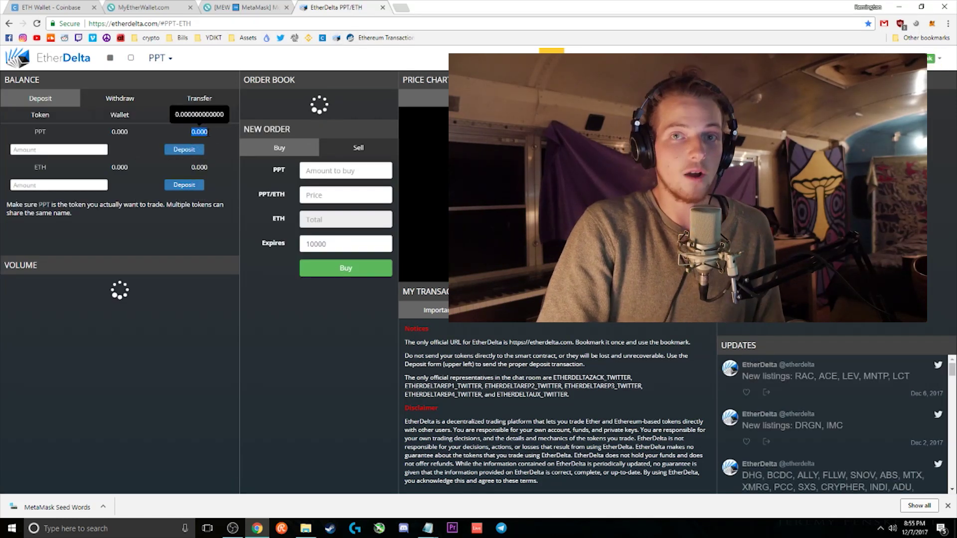